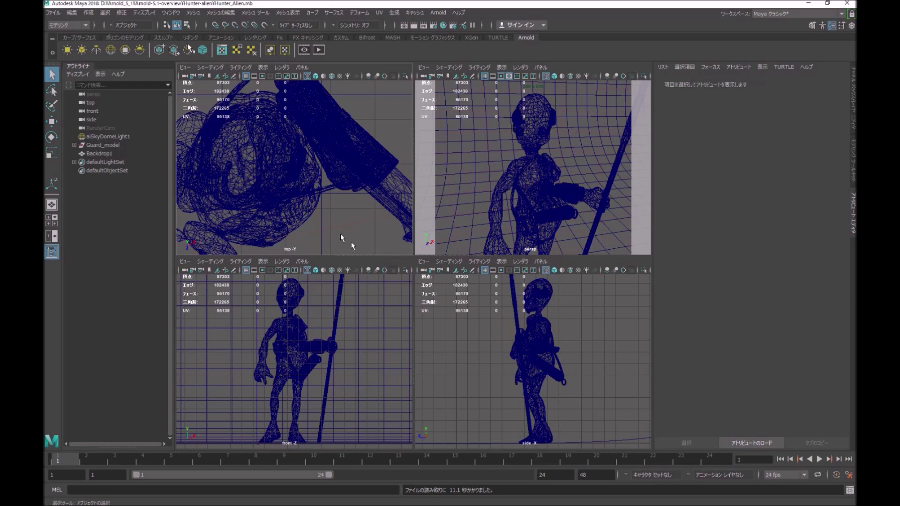
left_click(170, 12)
mouse_move(236, 72)
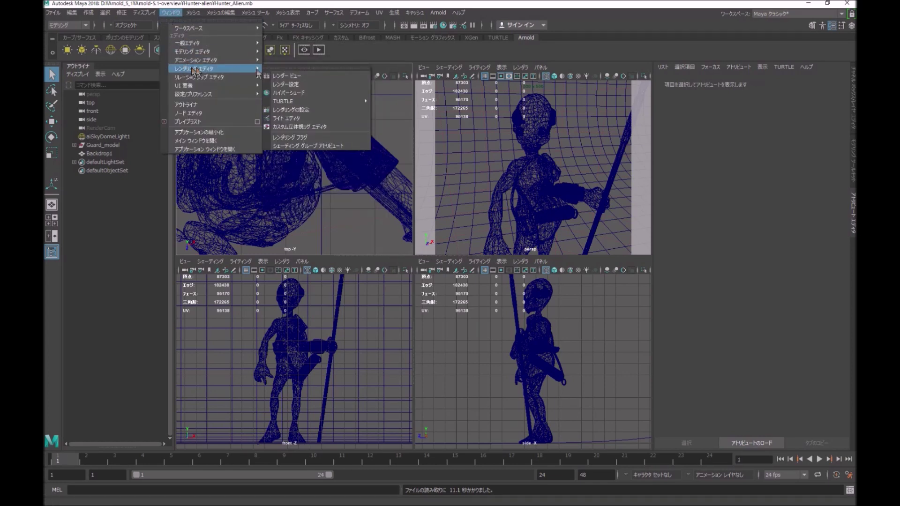
left_click(286, 76)
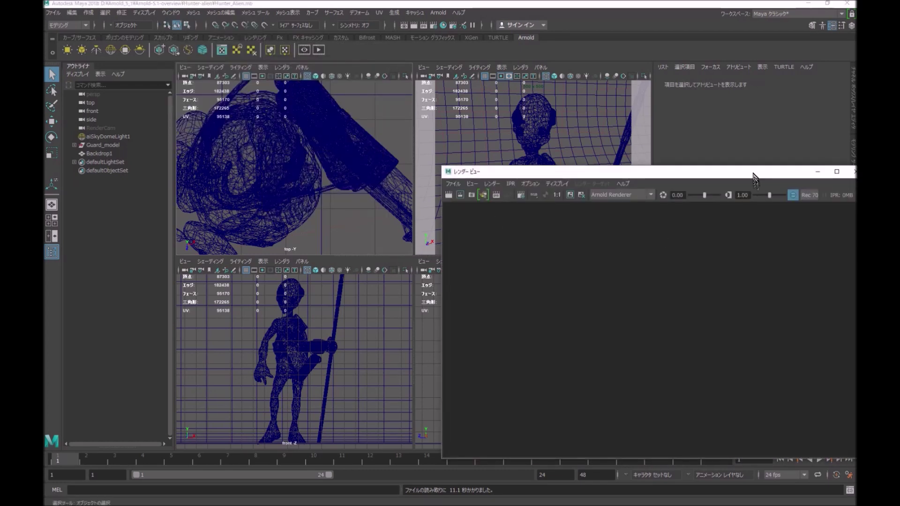
left_click_drag(773, 175, 722, 180)
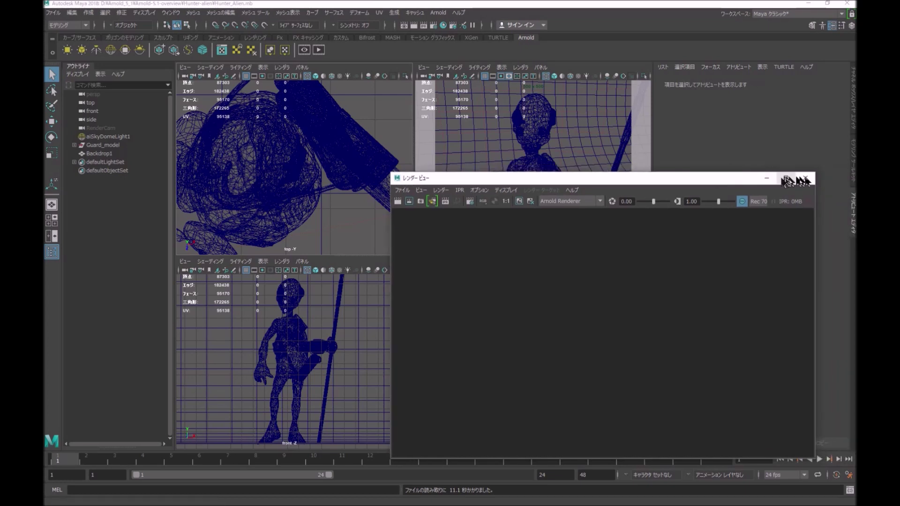
left_click(805, 180)
Open the Hypershade to work on the scene's materials.
left_click(170, 12)
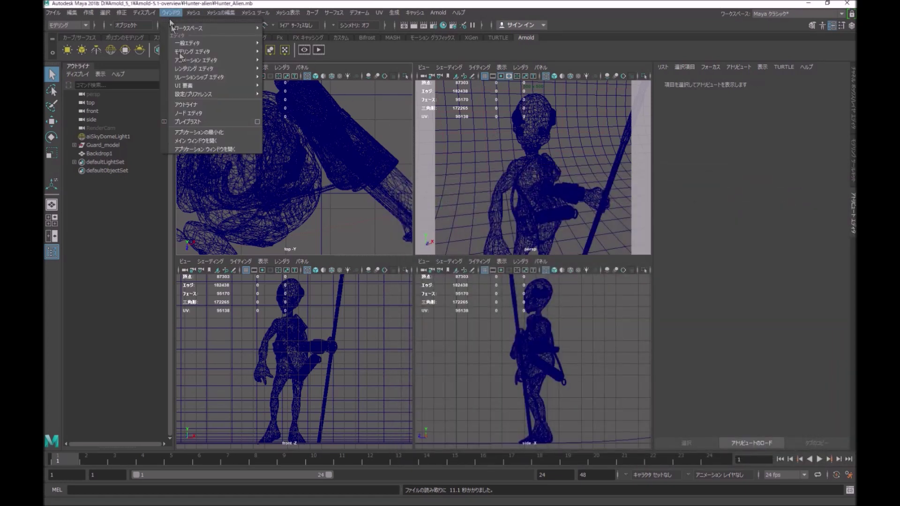
mouse_move(188, 77)
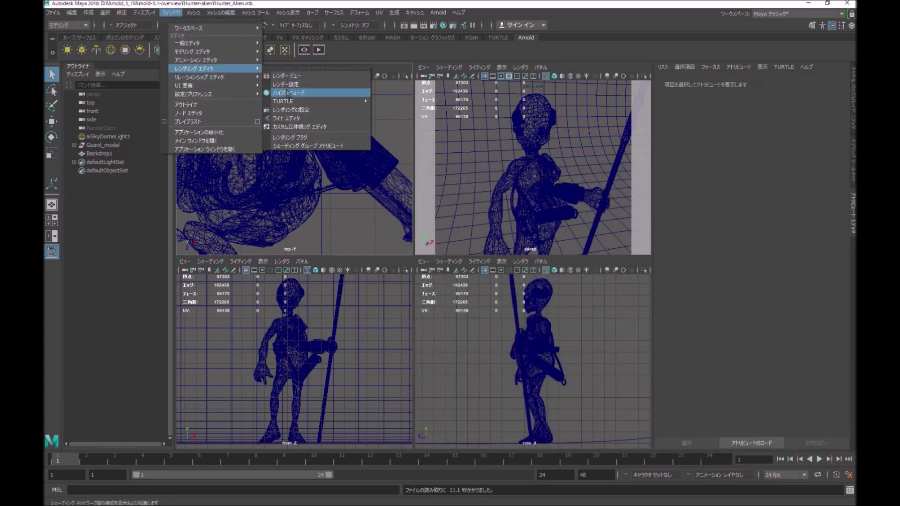
left_click(285, 90)
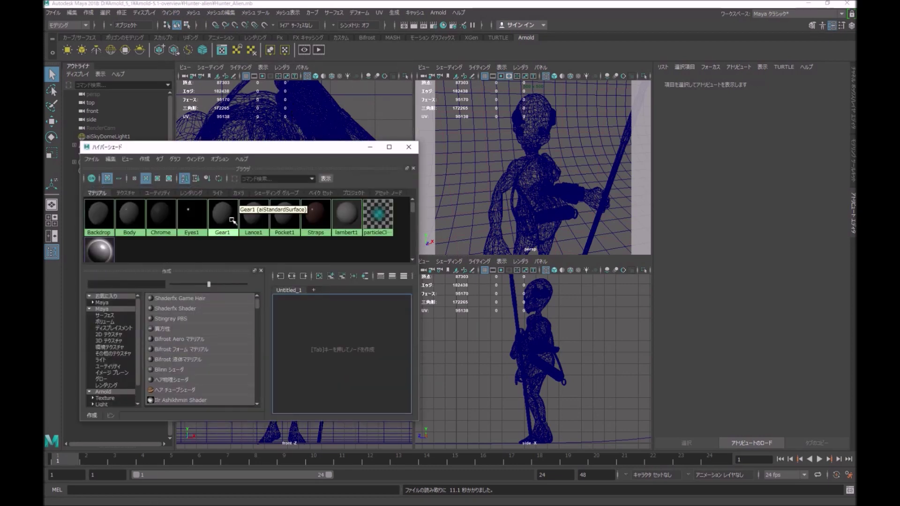
Preview the scene in the Arnold RenderView through the perspShape camera and close the preview.
left_click(304, 50)
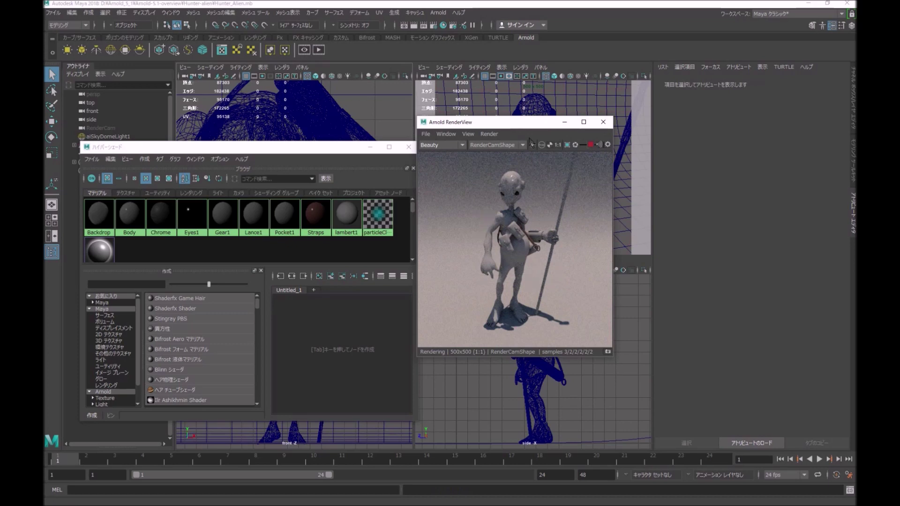
left_click(520, 146)
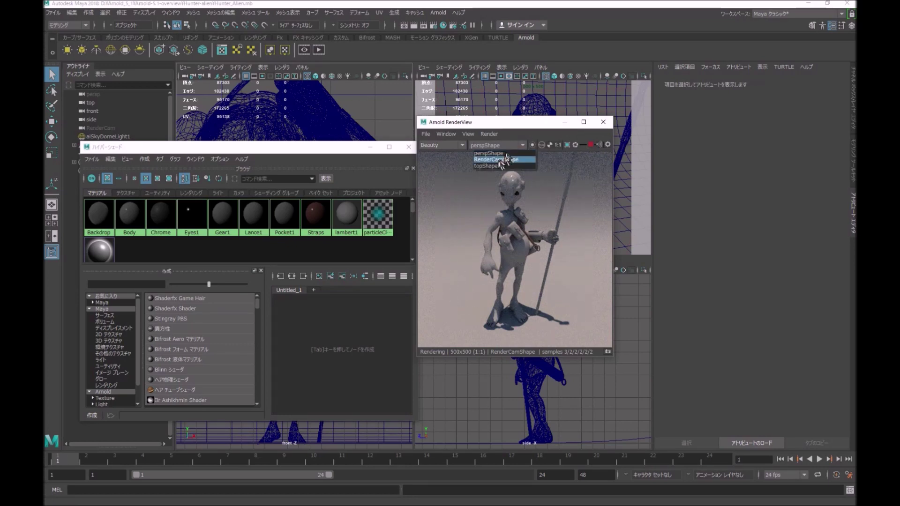
left_click(488, 154)
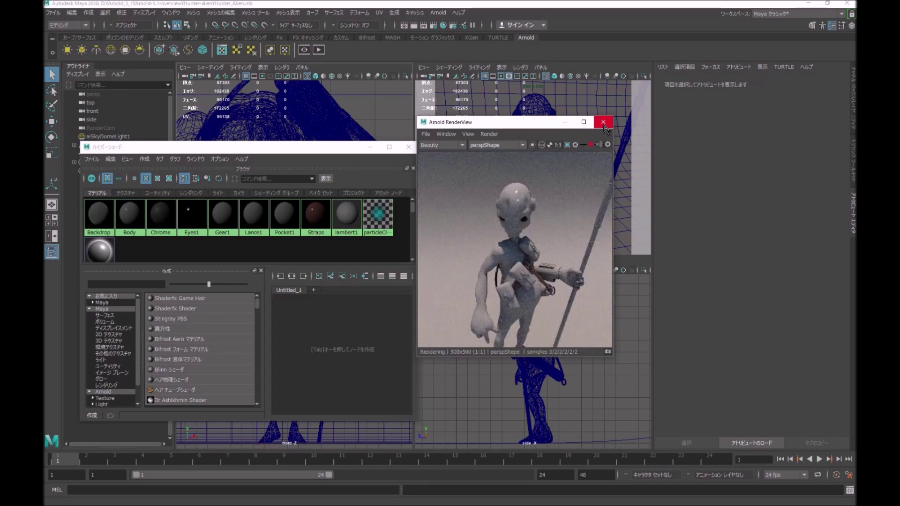
left_click(603, 122)
Switch the perspective viewport's renderer from Viewport 2.0 to Arnold.
left_click(522, 67)
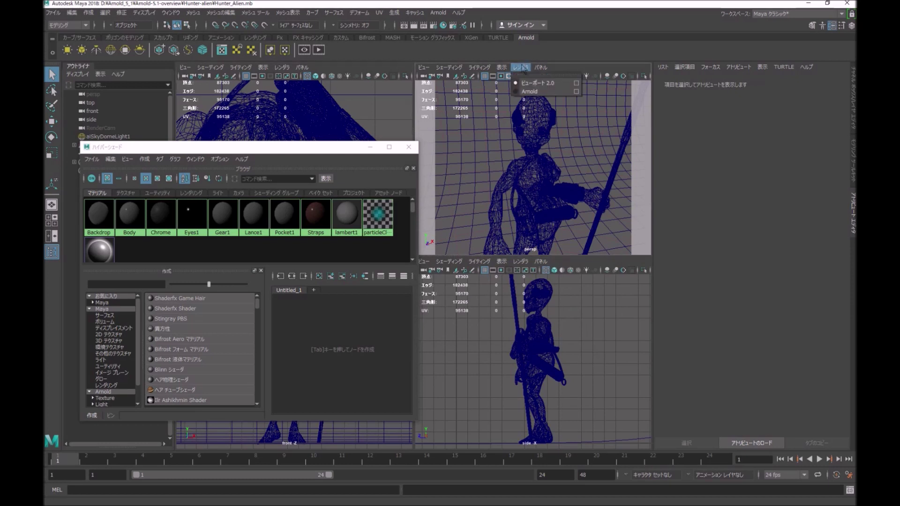
left_click(522, 93)
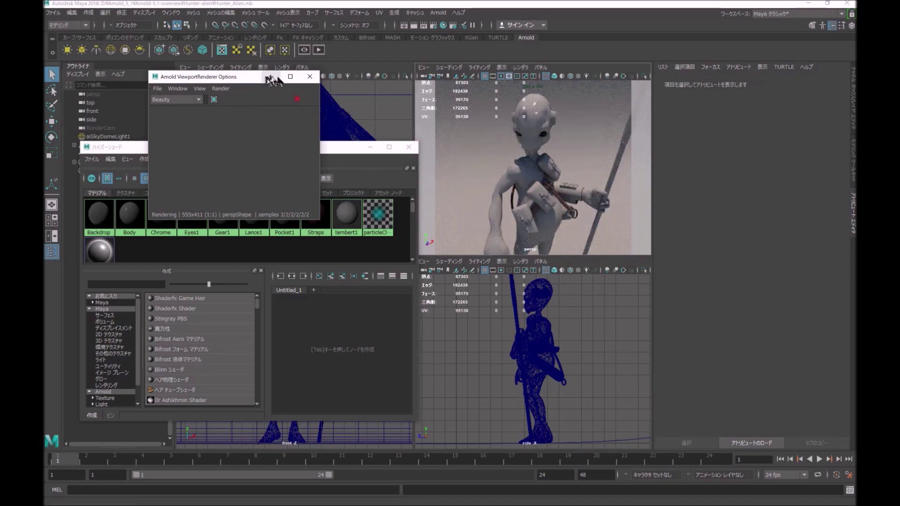
Try a crop render region over the alien's head and torso in the perspective viewport.
left_click(214, 100)
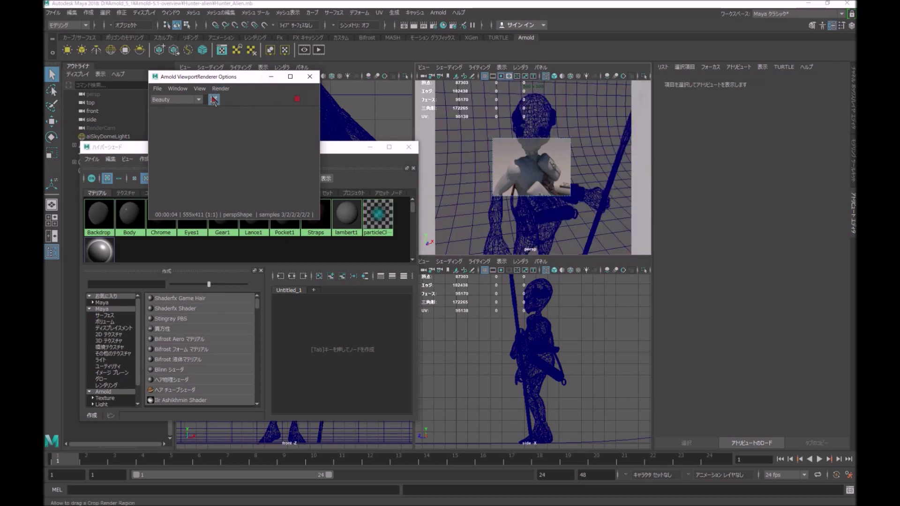
left_click(492, 199)
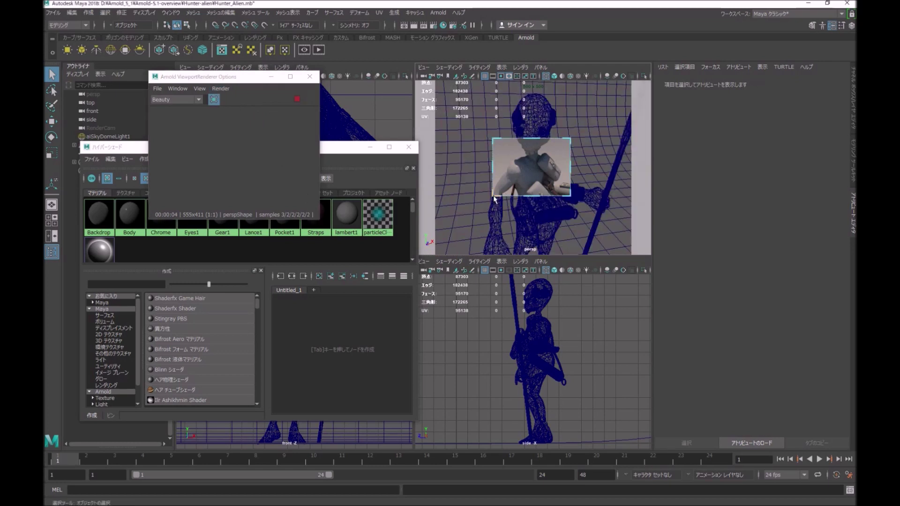
left_click_drag(492, 197, 481, 241)
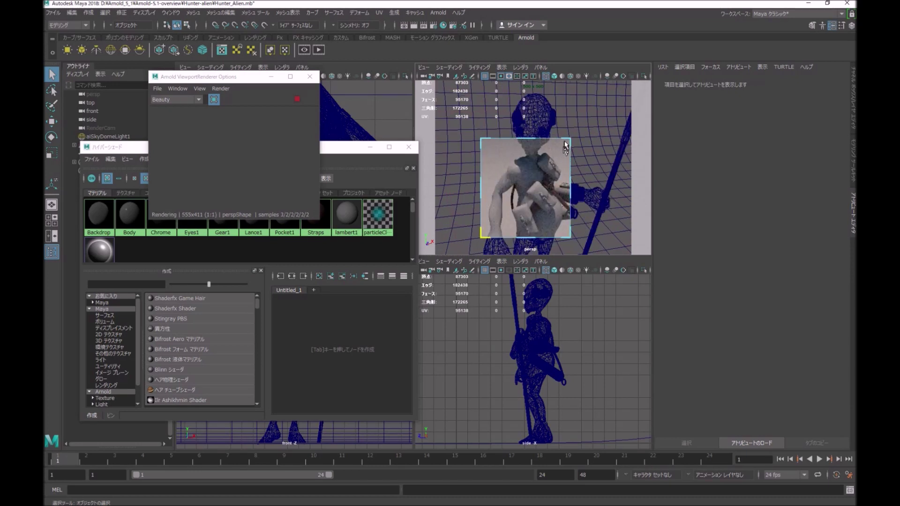
left_click_drag(570, 139, 569, 99)
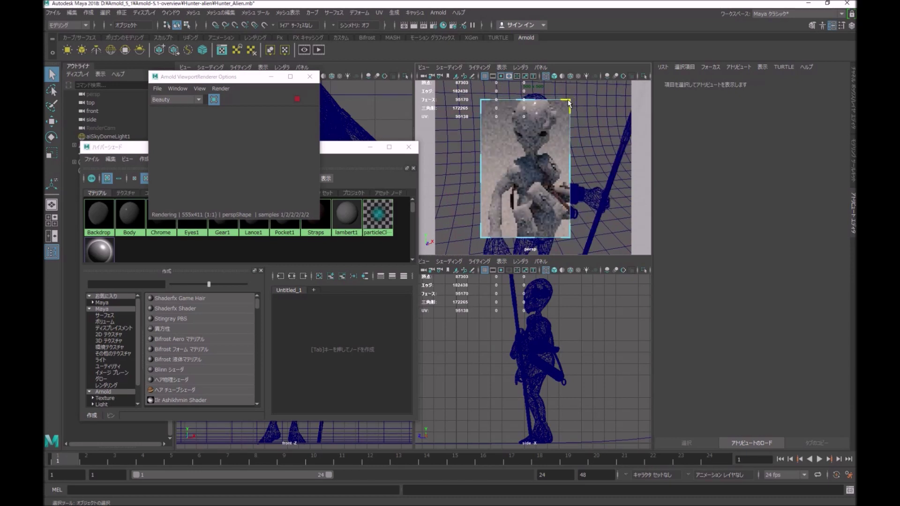
scroll(473, 202, "up", 3)
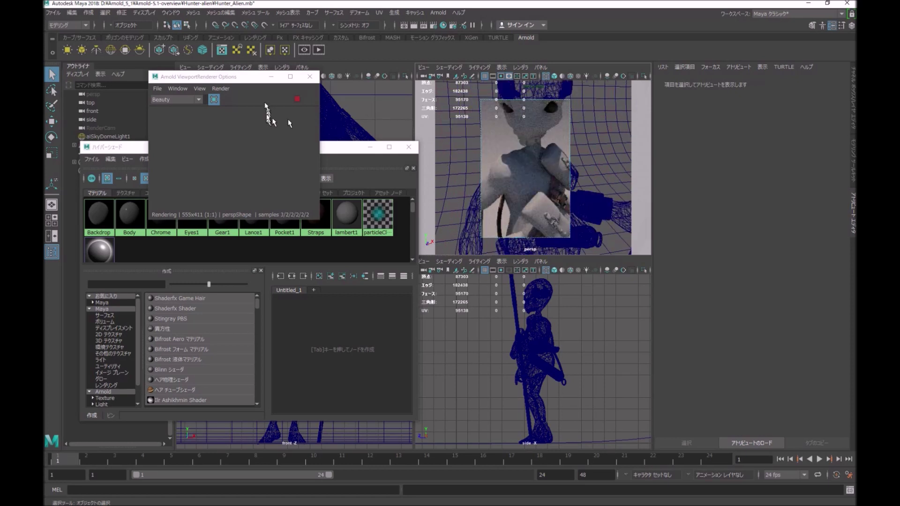
left_click(214, 99)
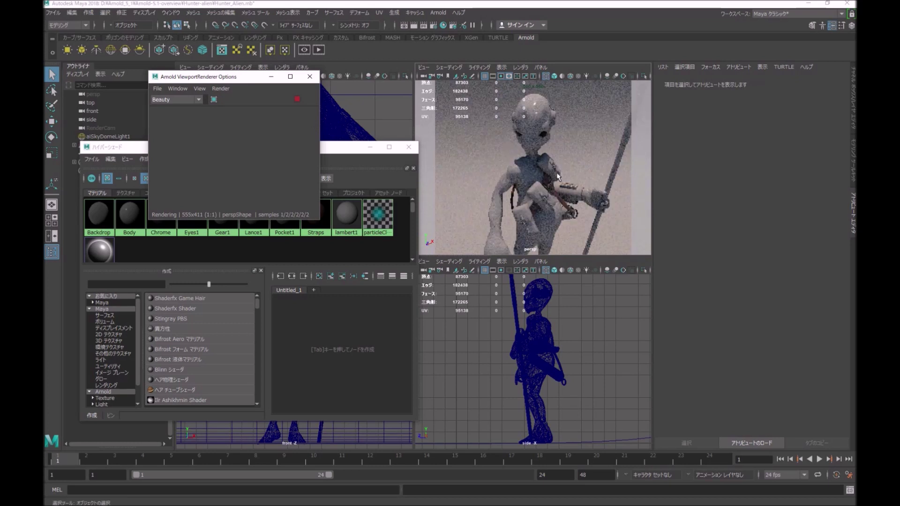
Close the Arnold viewport renderer options and create two Arnold aiToon surface shaders in the Hypershade.
left_click(308, 77)
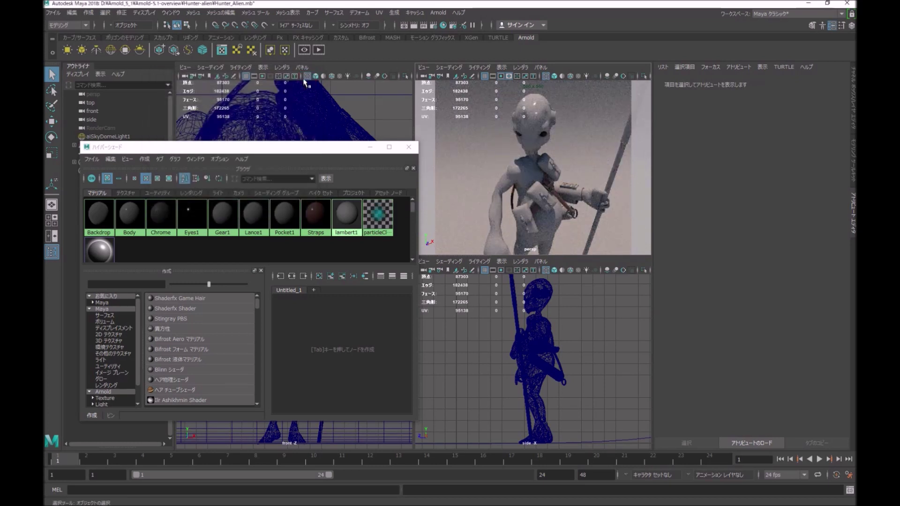
left_click(332, 247)
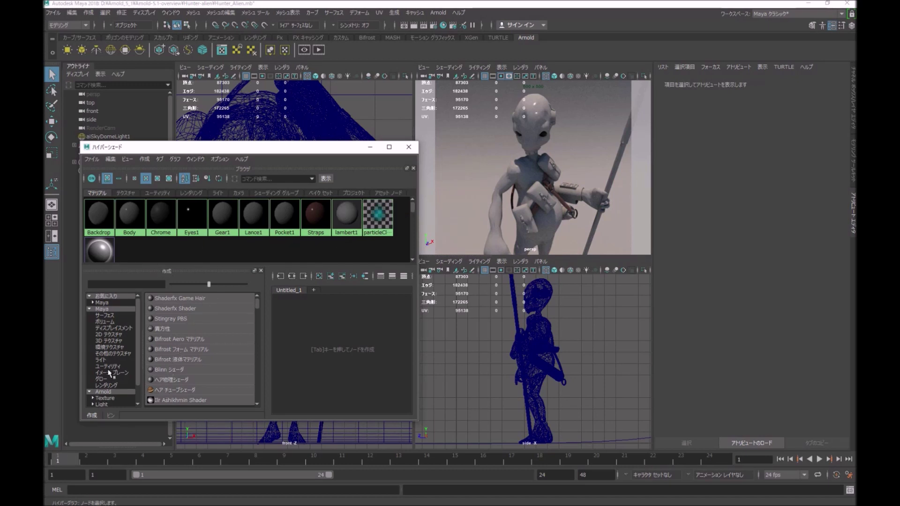
scroll(99, 403, "down", 1)
left_click(93, 392)
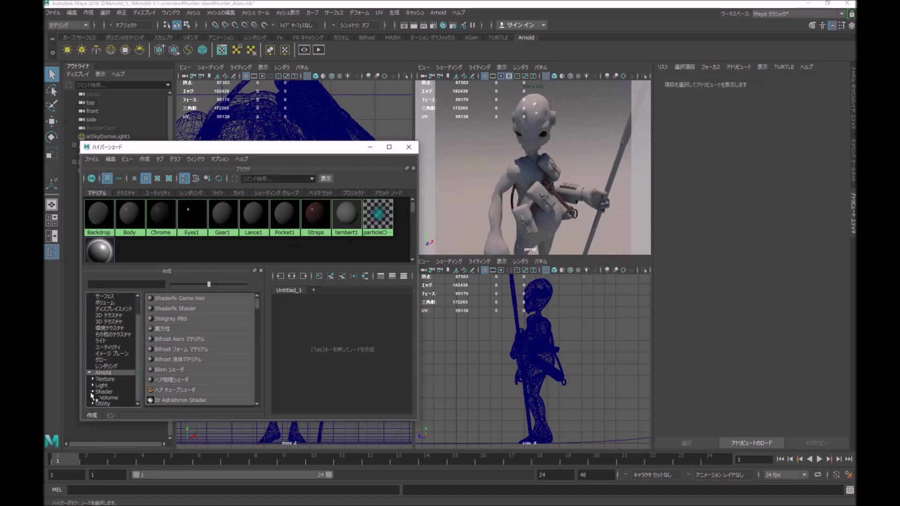
left_click(107, 399)
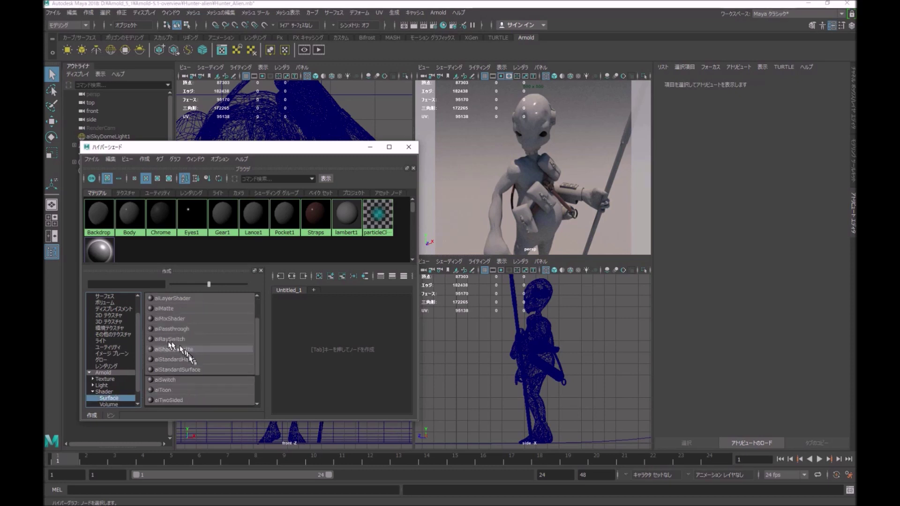
left_click(169, 360)
left_click(173, 358)
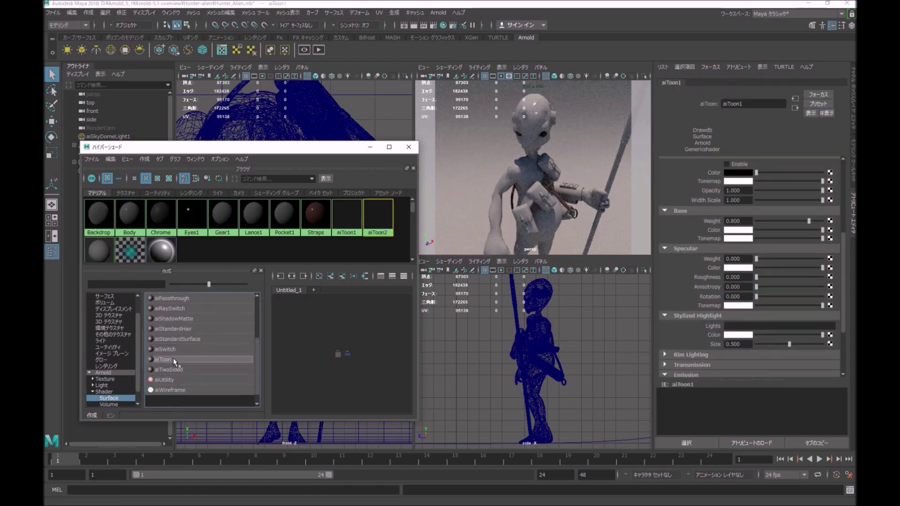
left_click(378, 231)
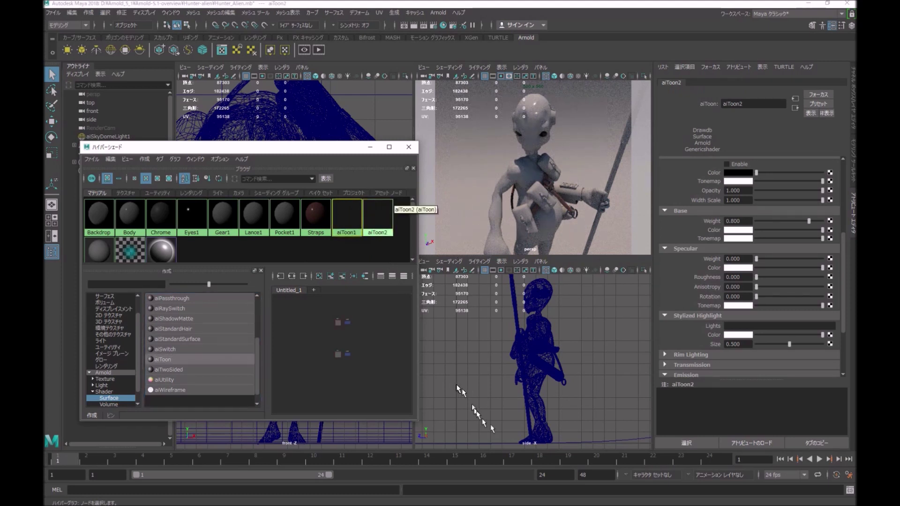
Assign the aiToon1 shader to the backdrop mesh.
left_click(619, 435)
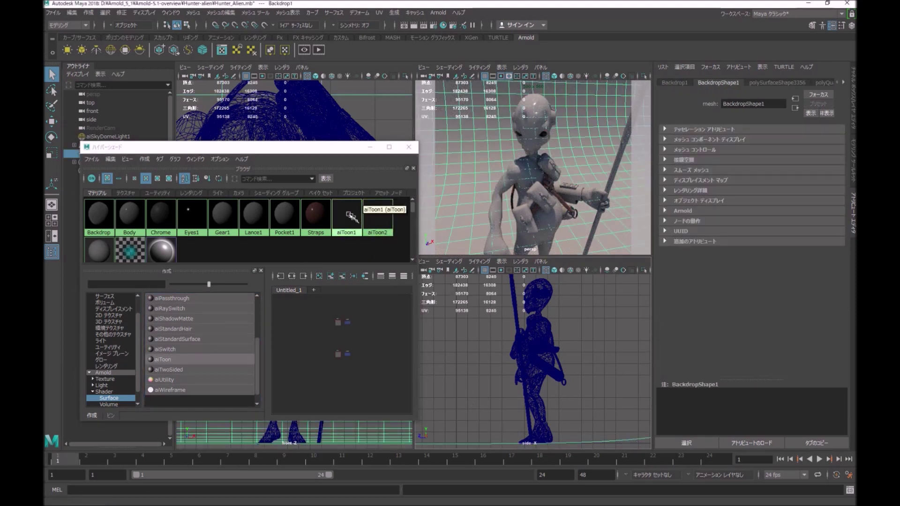
mouse_move(348, 215)
right_mouse_down()
mouse_move(351, 201)
mouse_move(366, 209)
right_mouse_up()
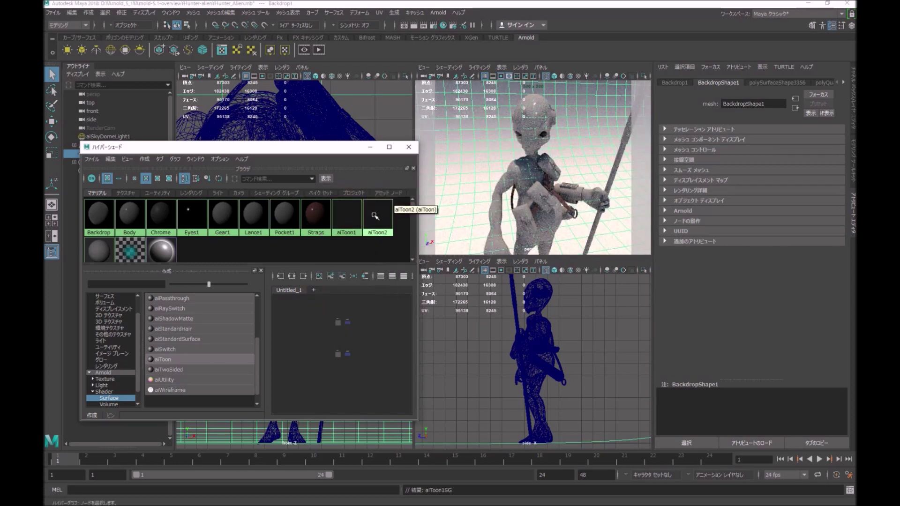
Assign the aiToon2 shader to the whole alien model and clear the selection.
left_click(566, 414)
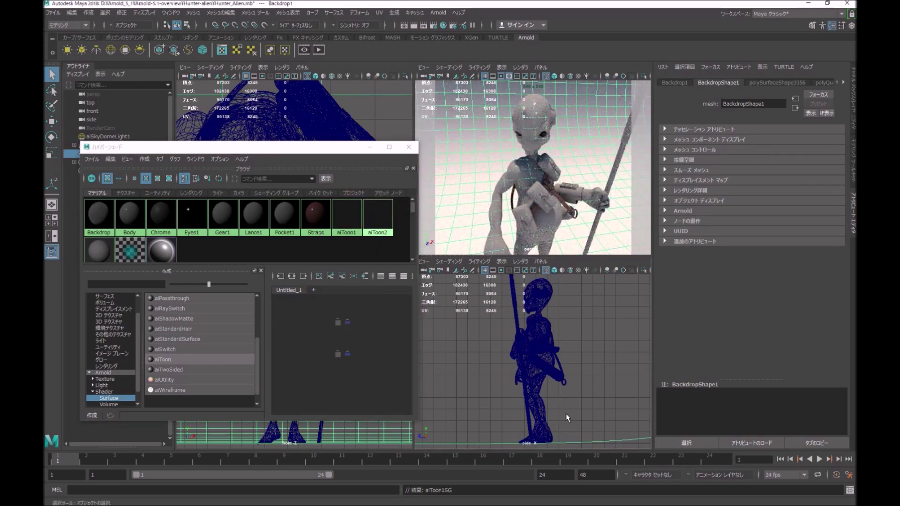
right_click_drag(377, 214, 373, 198)
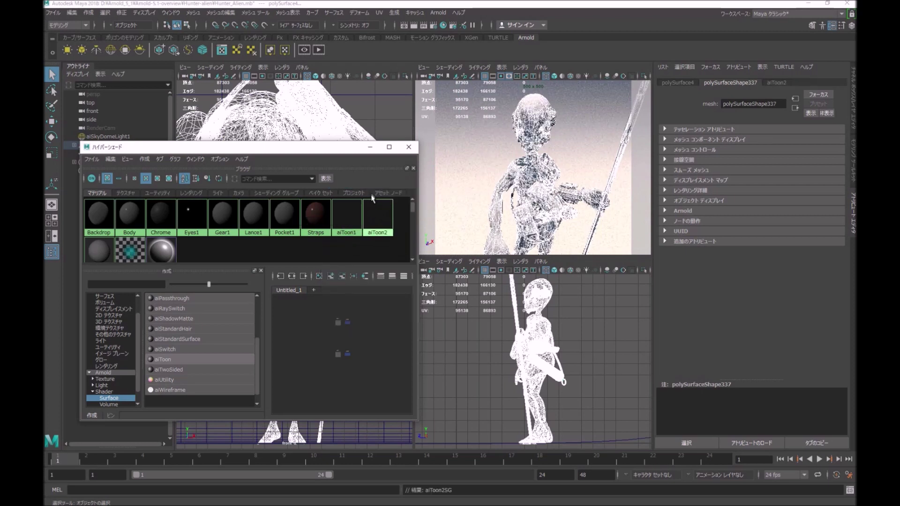
left_click(588, 361)
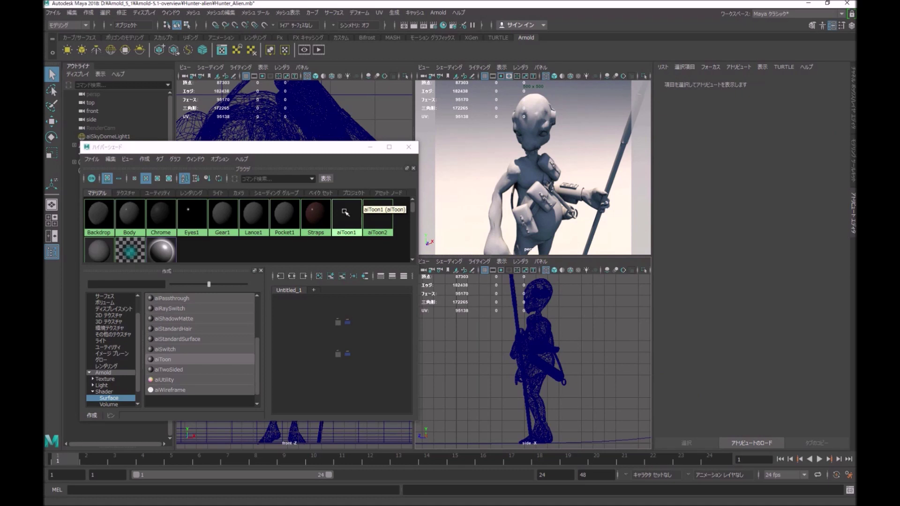
Delete the old Straps, Pocket1, Lance1, Gear1, Eyes1, Chrome, Body and Backdrop materials from the Hypershade.
left_click(309, 224)
key("Delete")
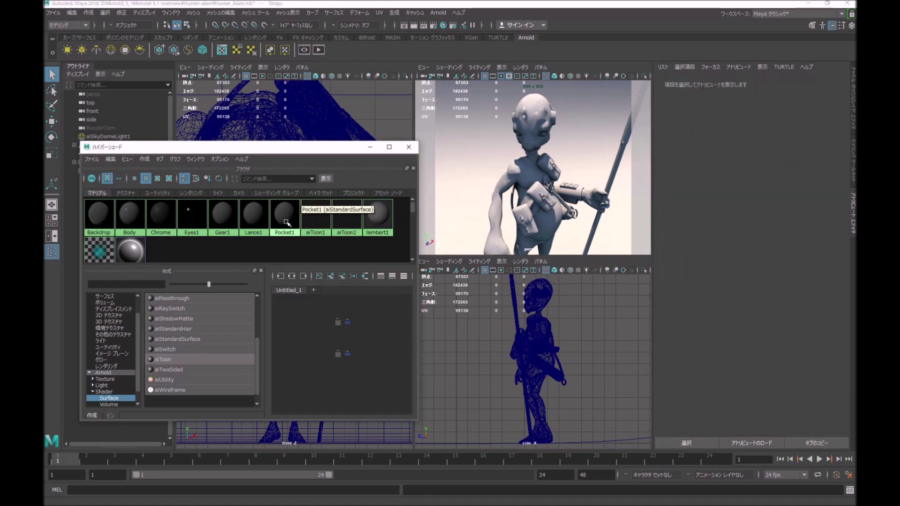
left_click(223, 217)
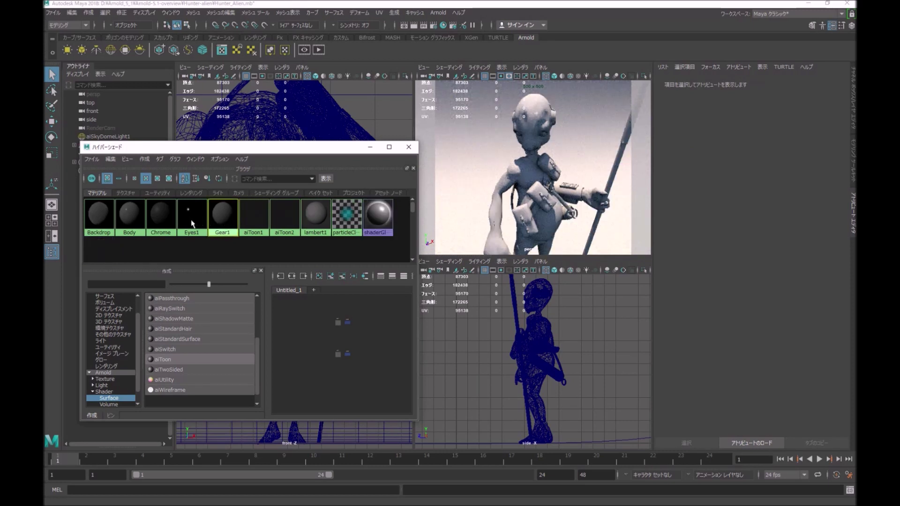
key("Delete")
left_click(191, 216)
key("Delete")
left_click(160, 217)
key("Delete")
left_click(134, 216)
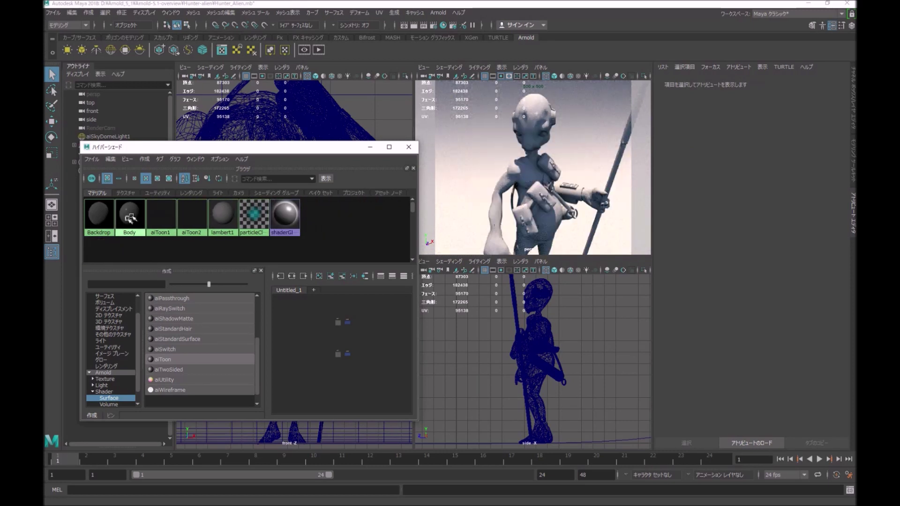
key("Delete")
left_click(99, 215)
key("Delete")
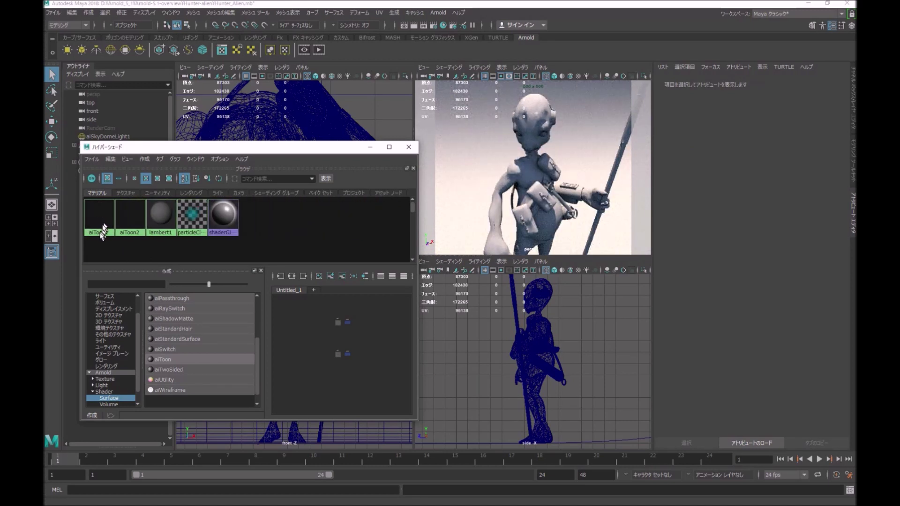
Rename the aiToon1 shader as aiT_BG.
left_click(100, 220)
left_click(756, 104)
left_click_drag(729, 102, 796, 108)
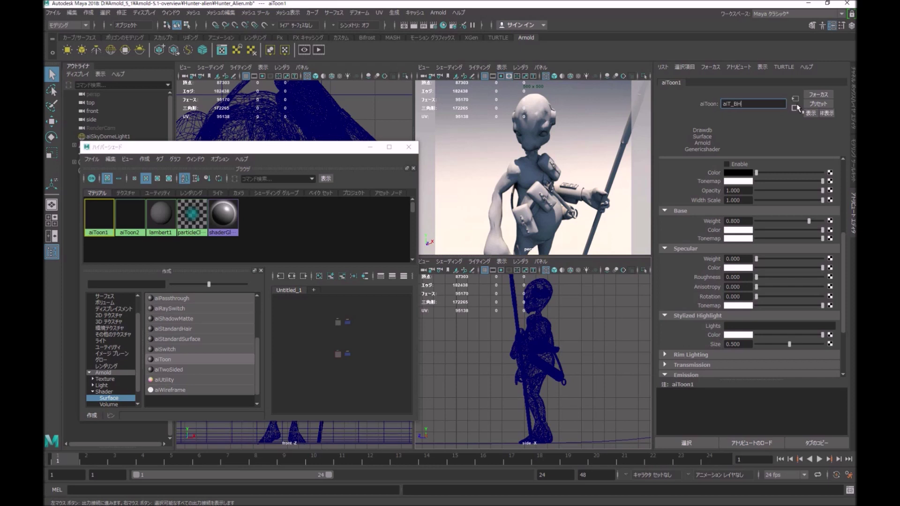
type("T_BG")
key("Return")
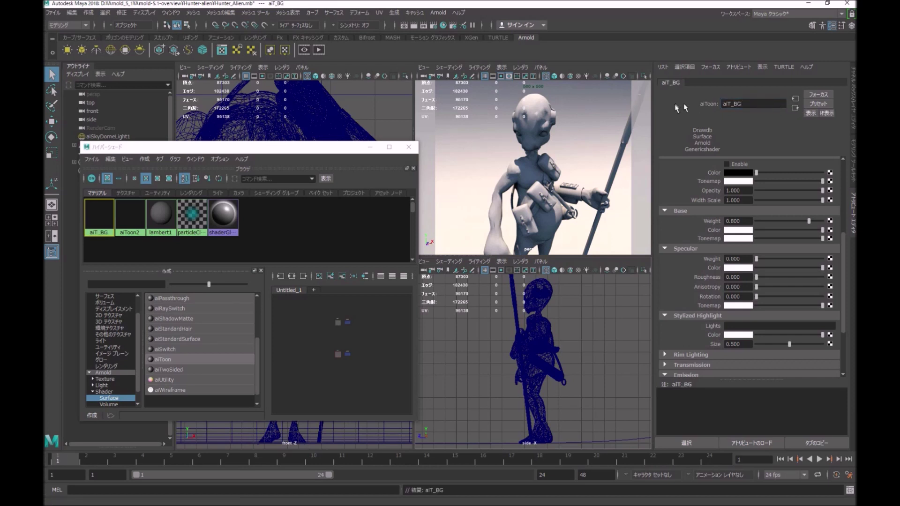
left_click(131, 233)
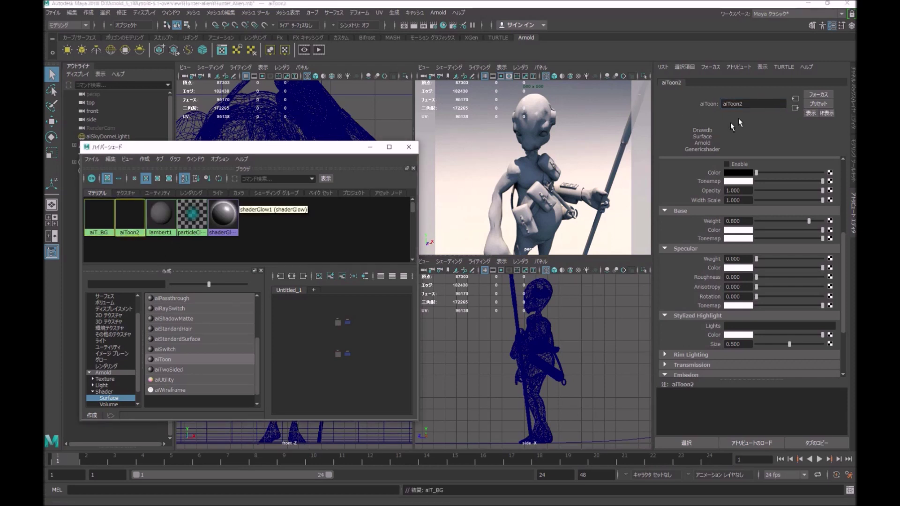
left_click(759, 103)
double_click(760, 103)
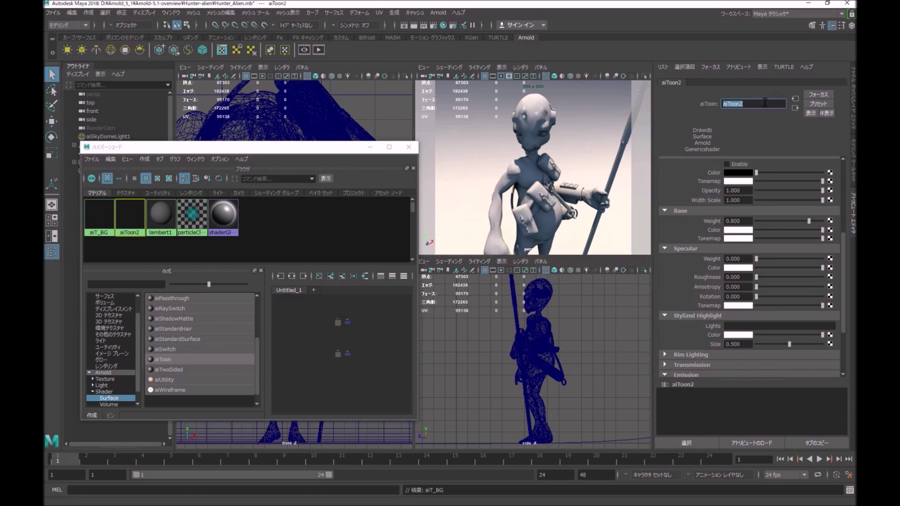
left_click(295, 246)
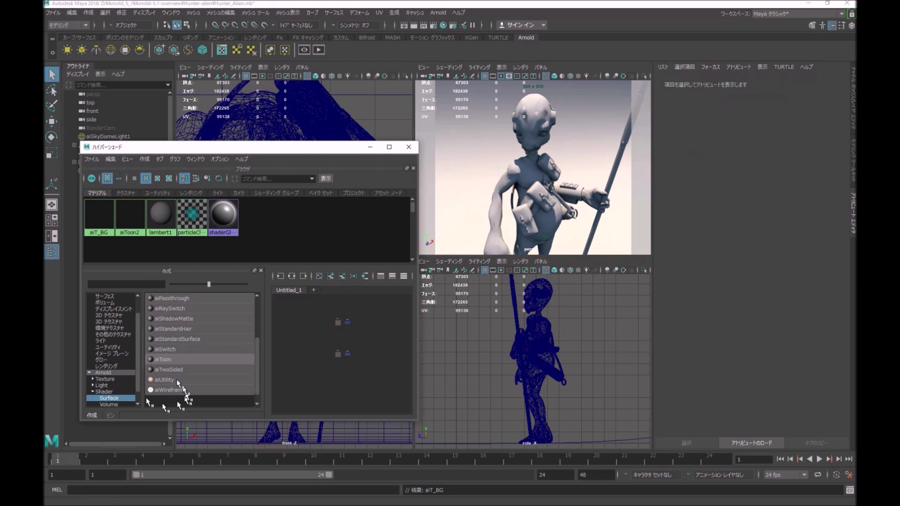
Create another aiToon shader and name it aiT_Body.
left_click(164, 359)
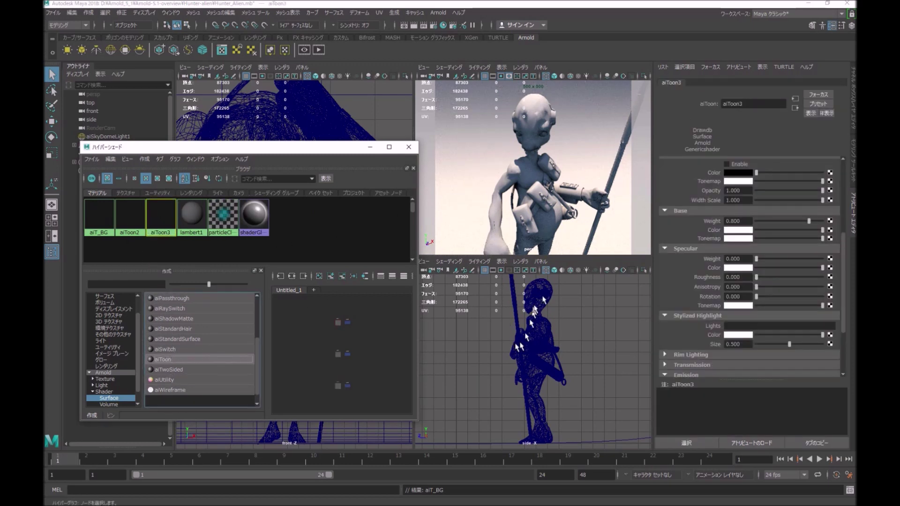
left_click(734, 104)
left_click_drag(729, 104, 771, 105)
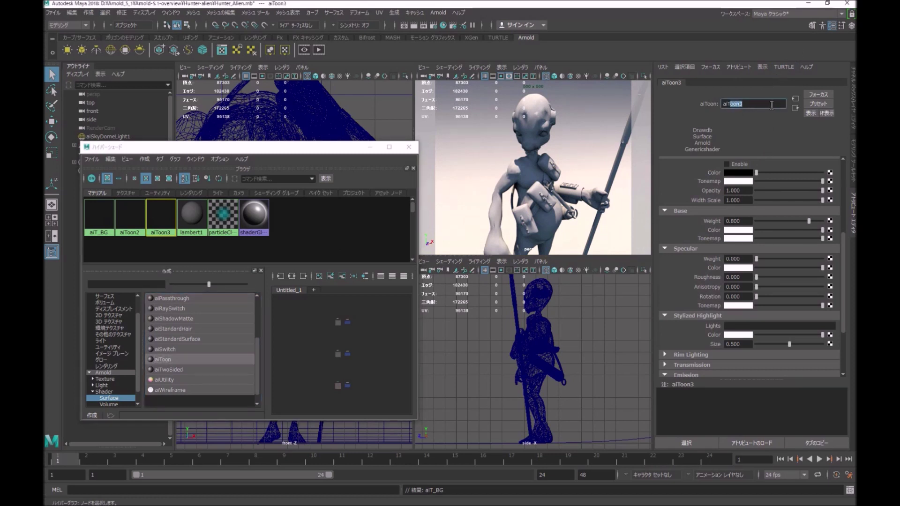
type("T_Body")
key("Return")
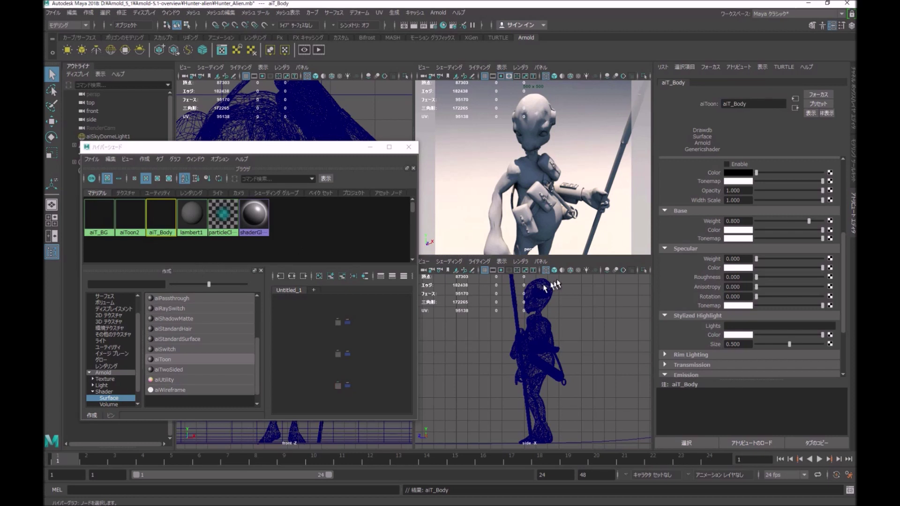
Assign the aiT_Body shader to the alien's body mesh.
left_click(551, 289)
right_click(161, 214)
left_click(141, 257)
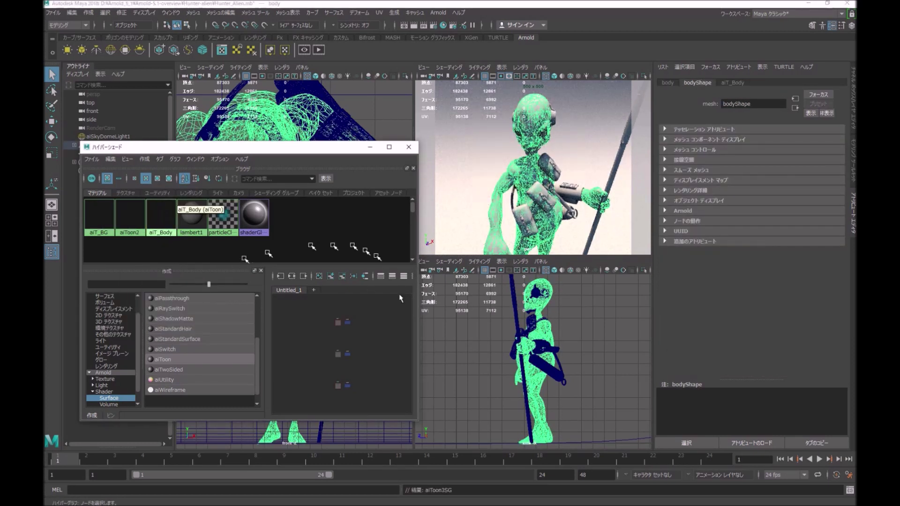
Set aiT_Body's Base color to a medium green with hue 120, saturation 1.000 and value 0.445, and clear the selection.
left_click(156, 215)
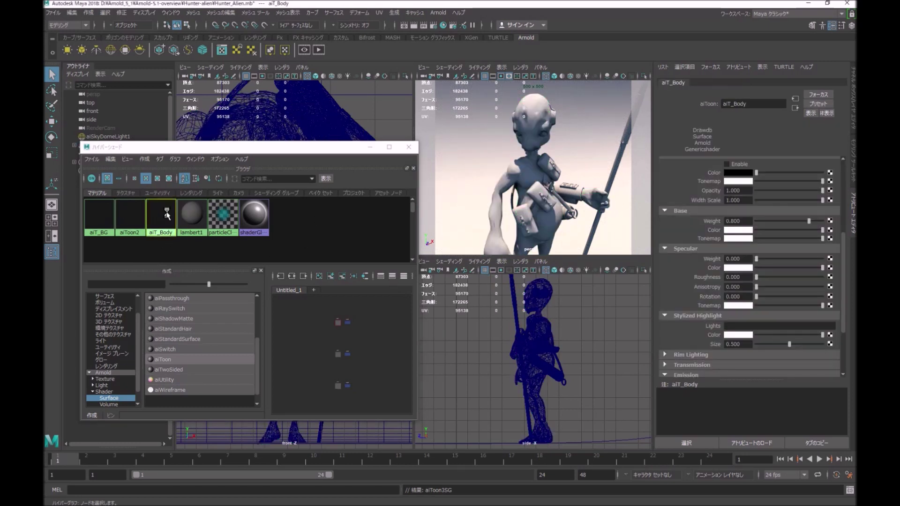
left_click(737, 235)
left_click(724, 211)
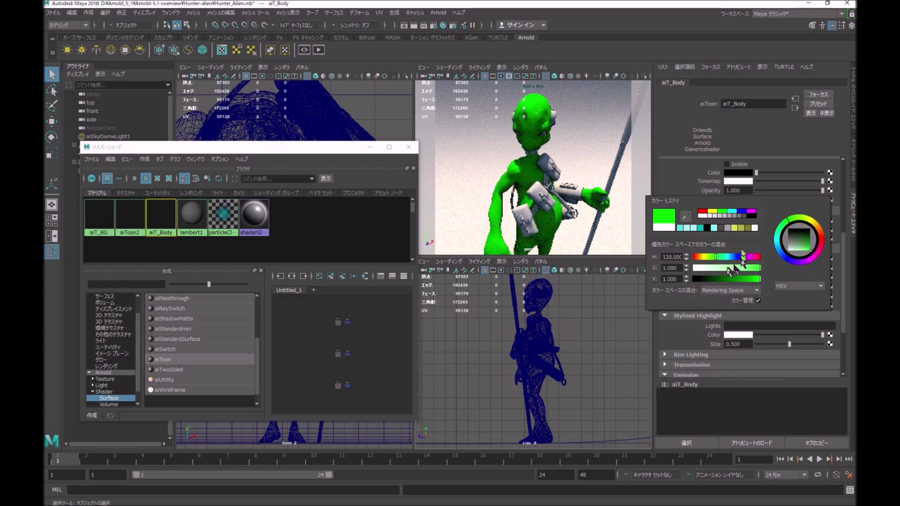
left_click(729, 279)
left_click(740, 280)
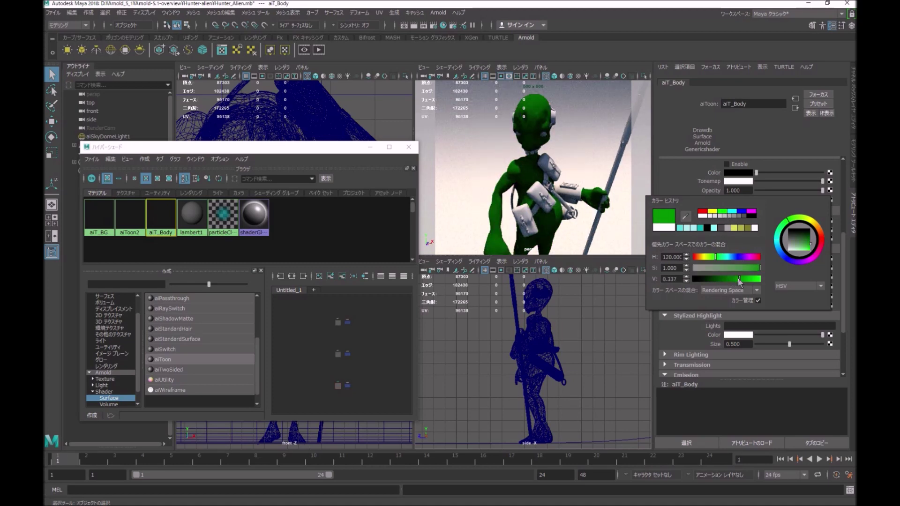
left_click_drag(744, 281, 747, 280)
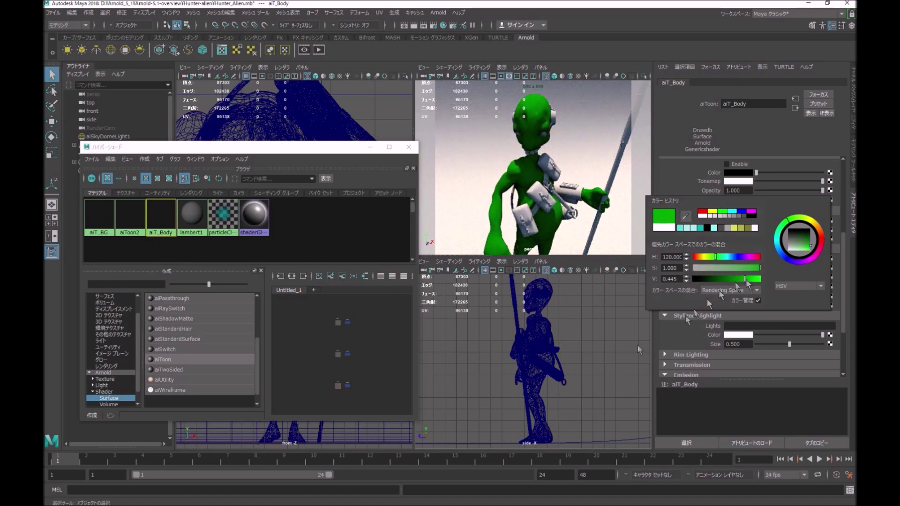
left_click(623, 345)
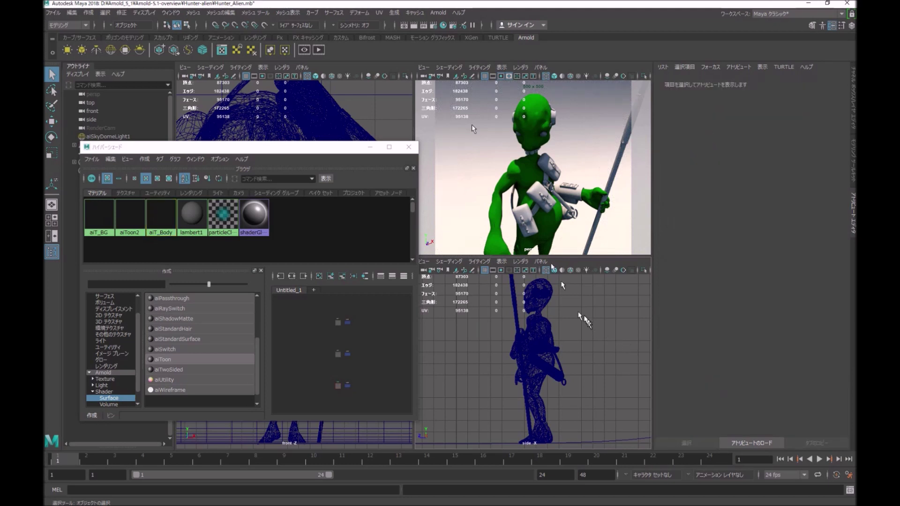
Hide the polygon count heads-up display in the viewports.
left_click(145, 12)
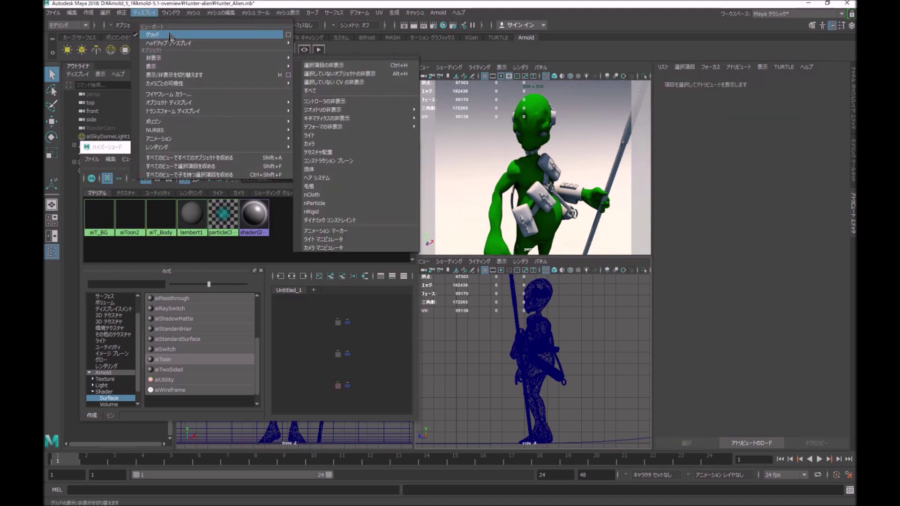
left_click(361, 171)
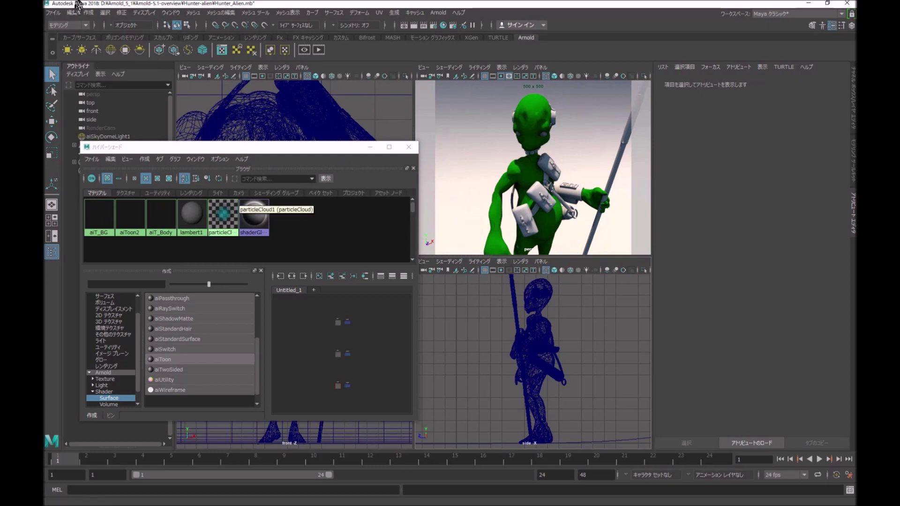
In the Arnold render settings, set the Diffuse and Specular samples to 3, Transmission to 1, and SSS and Volume Indirect to 0.
left_click(169, 12)
mouse_move(208, 68)
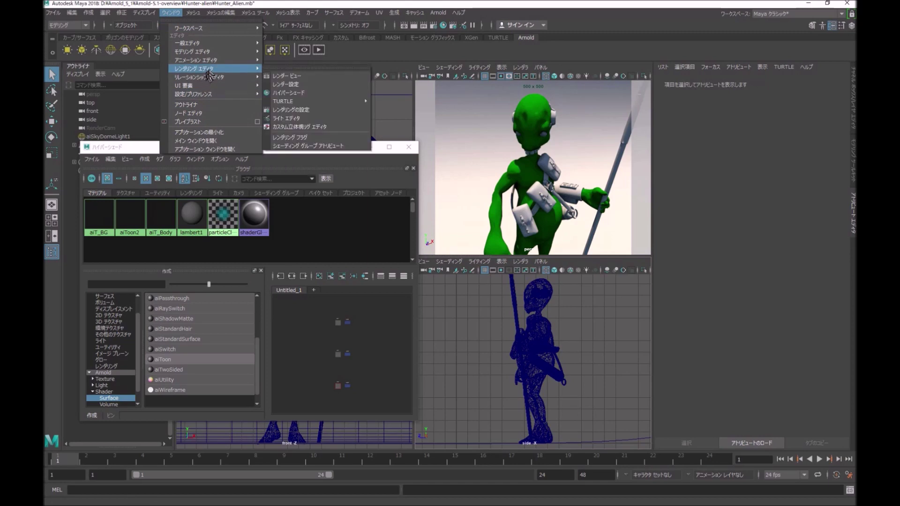
left_click(305, 83)
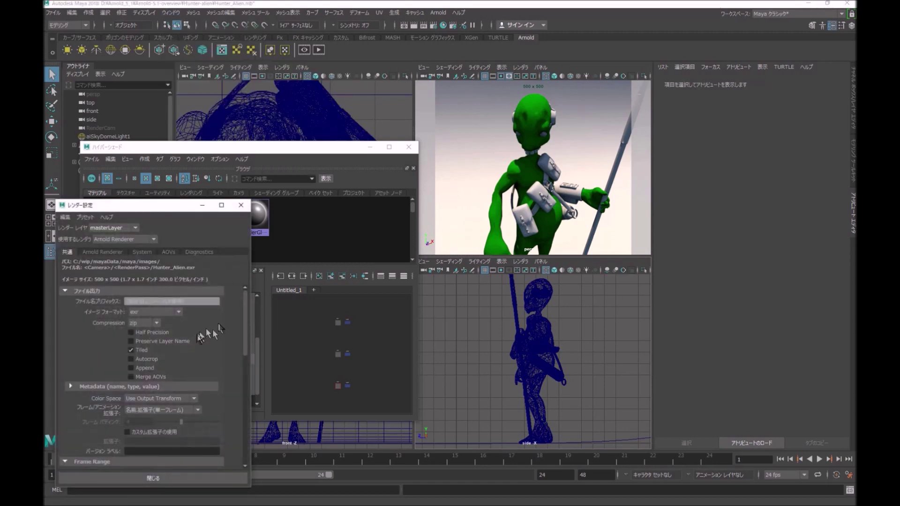
left_click(111, 254)
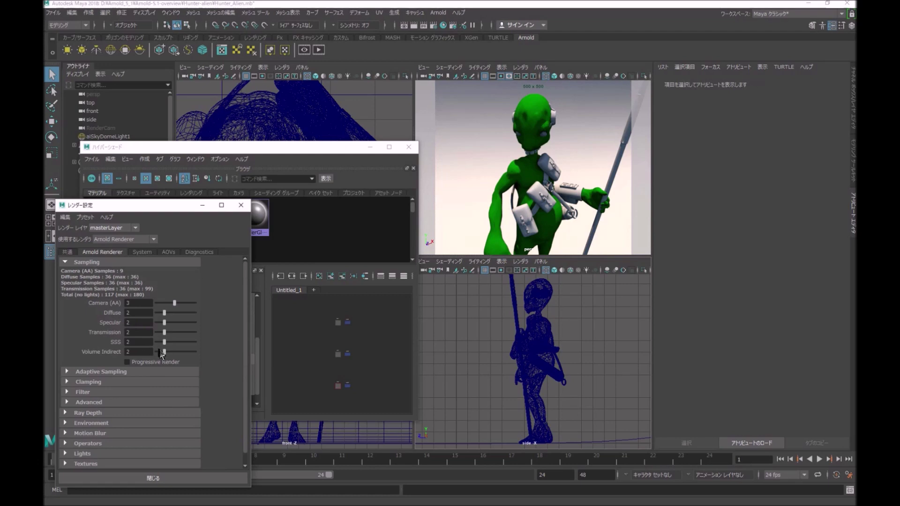
left_click_drag(163, 351, 168, 322)
left_click_drag(164, 313, 167, 313)
Change the Arnold sampling filter to contour with a width of 1.5, and minimize the render settings.
left_click(81, 391)
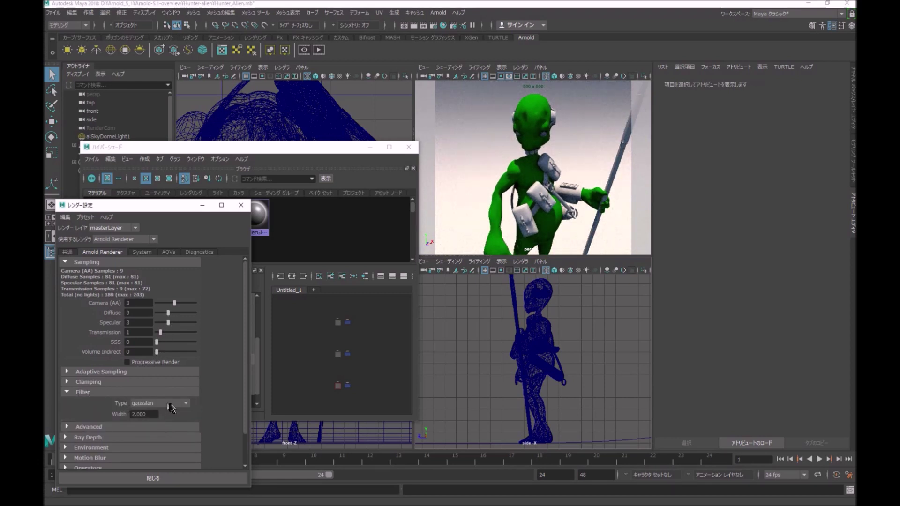
left_click(170, 403)
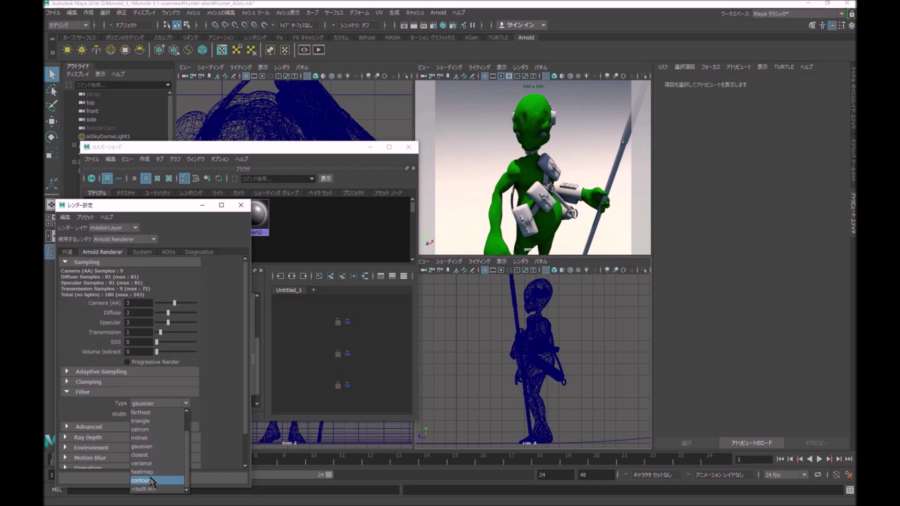
left_click(151, 480)
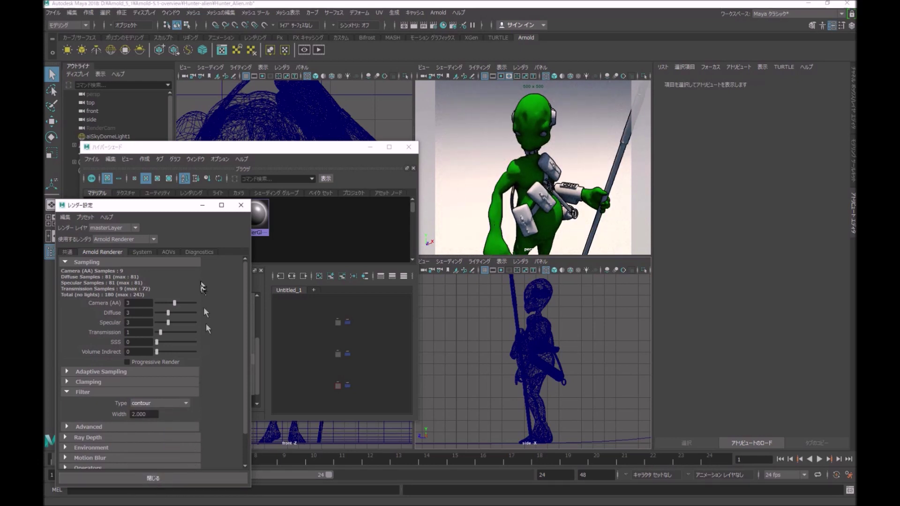
double_click(141, 413)
type("1.5")
key("Return")
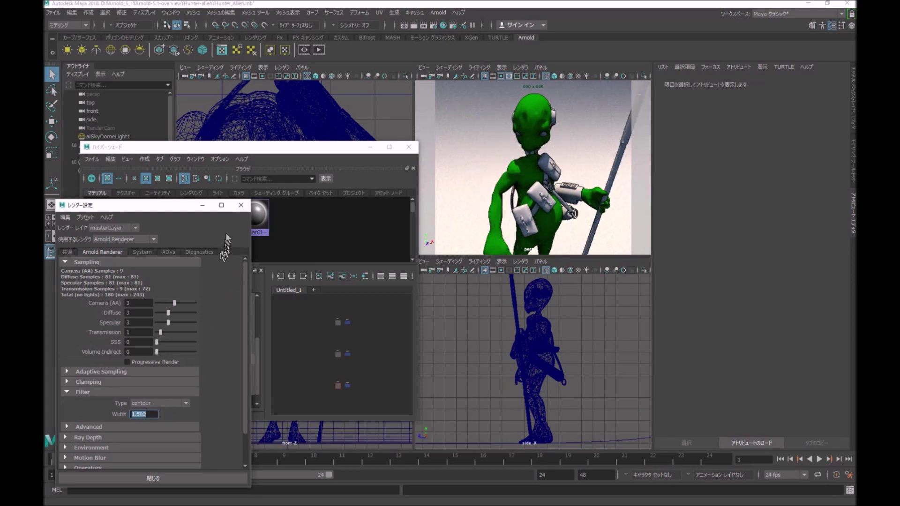
left_click(202, 205)
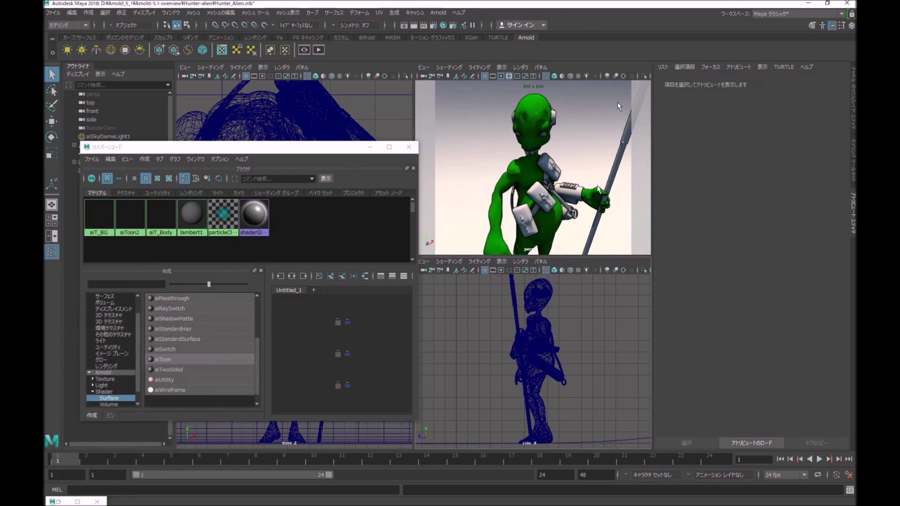
Connect a new Ramp texture to the Base Tonemap of the aiT_Body shader.
left_click_drag(575, 205, 543, 186, "alt")
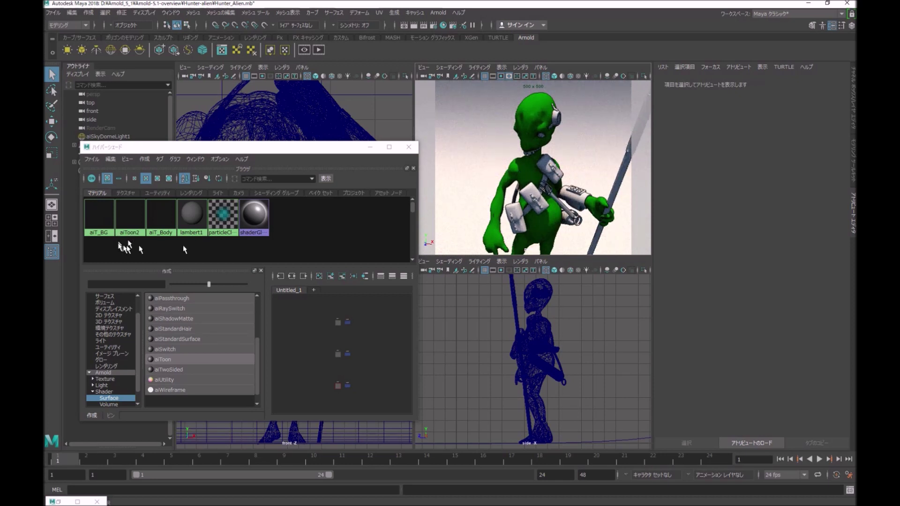
left_click(161, 220)
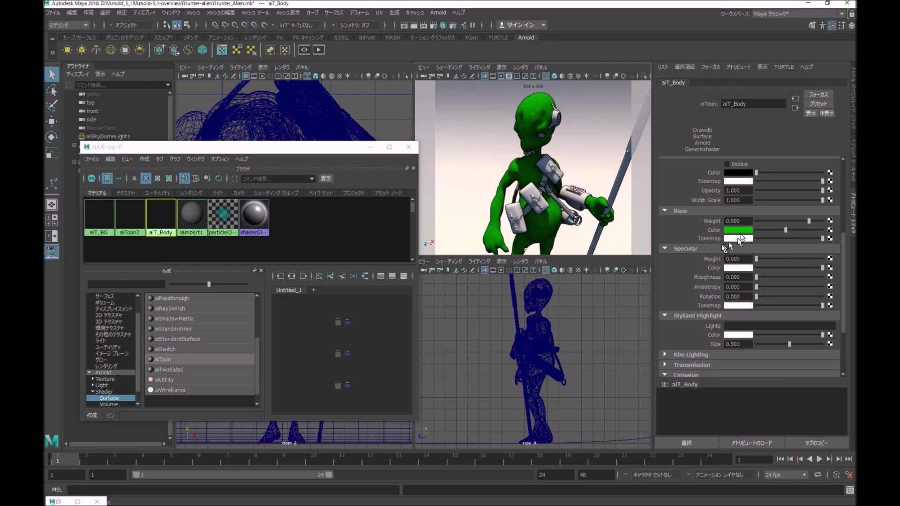
left_click(830, 238)
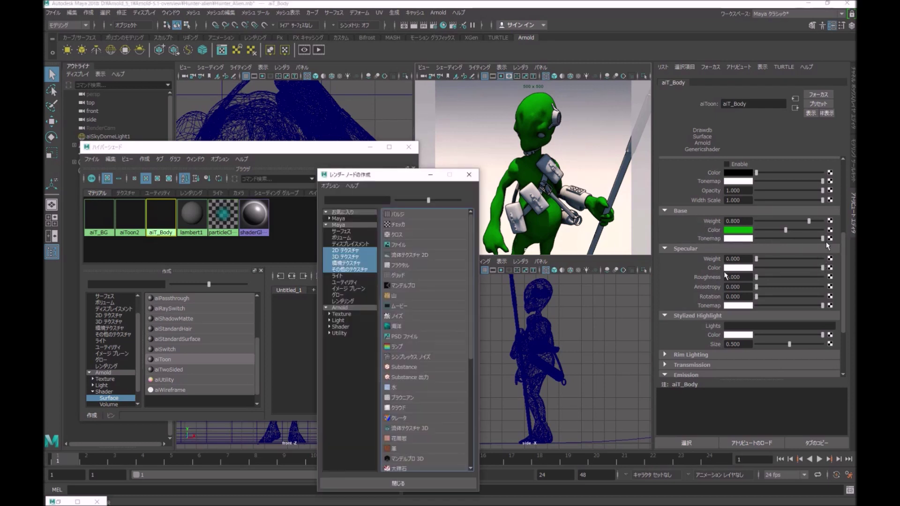
left_click(396, 346)
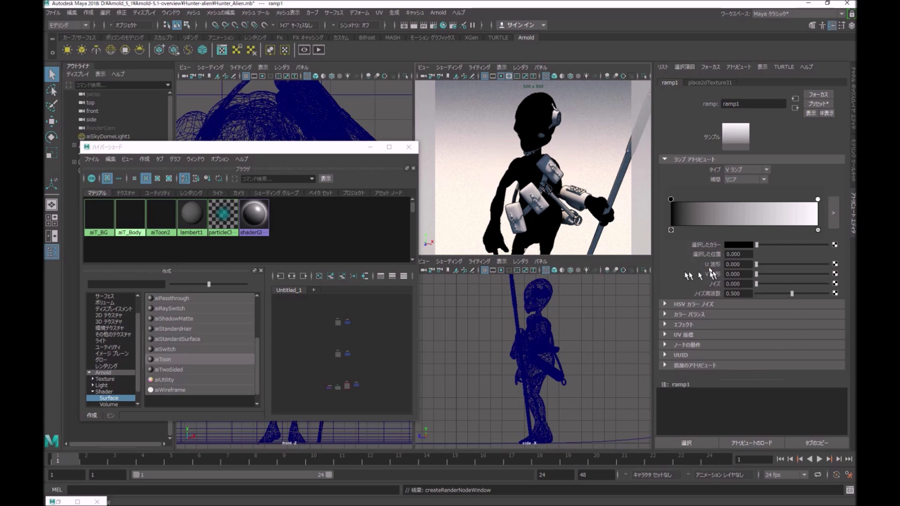
Set the ramp's first color marker at position 0.000 to a dark green.
left_click(739, 245)
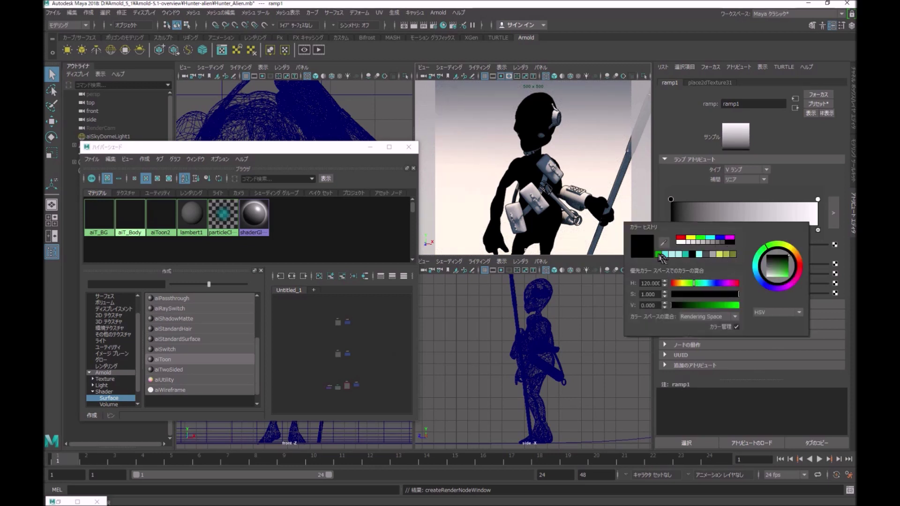
left_click(659, 254)
left_click(703, 305)
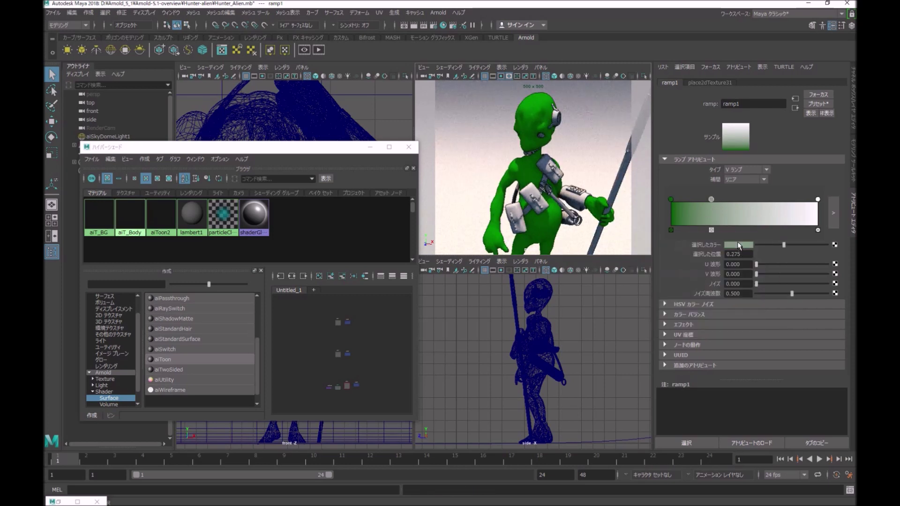
Color the ramp marker at position 0.275 green with hue 120, saturation 1.000 and value 0.294.
left_click(737, 246)
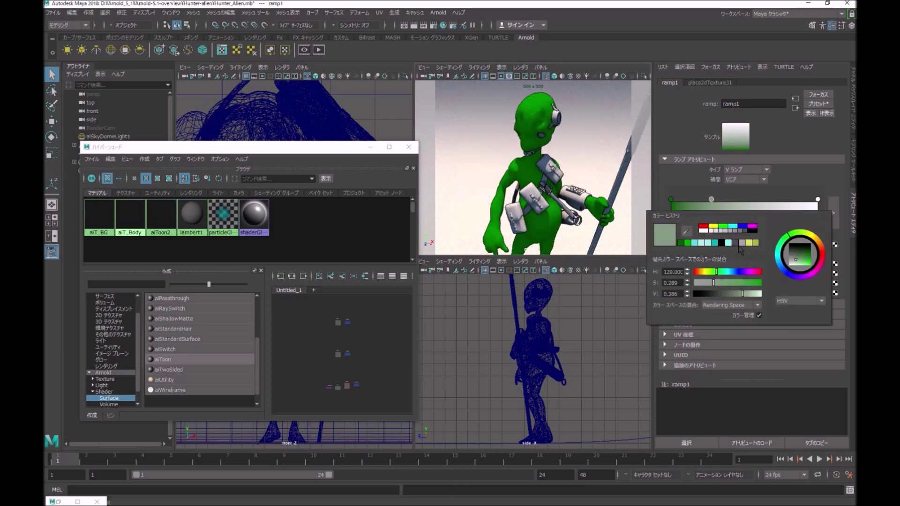
left_click(739, 243)
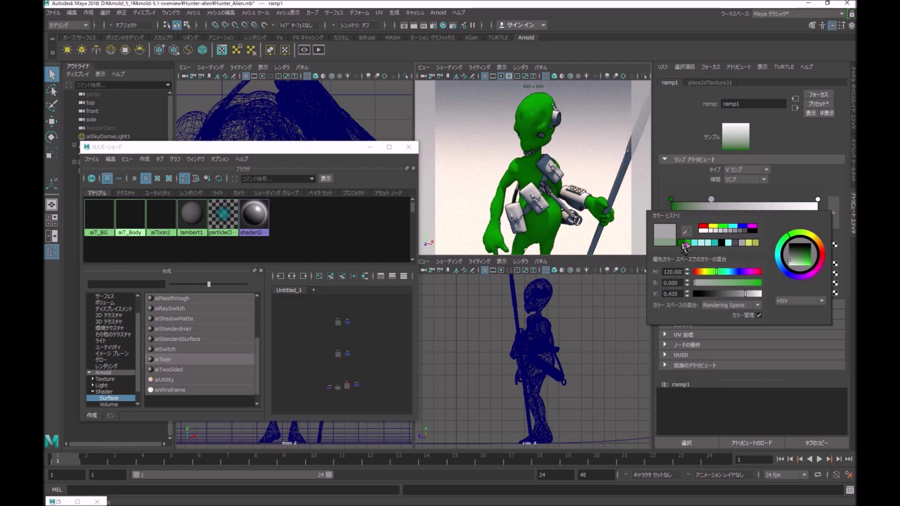
left_click_drag(726, 294, 737, 293)
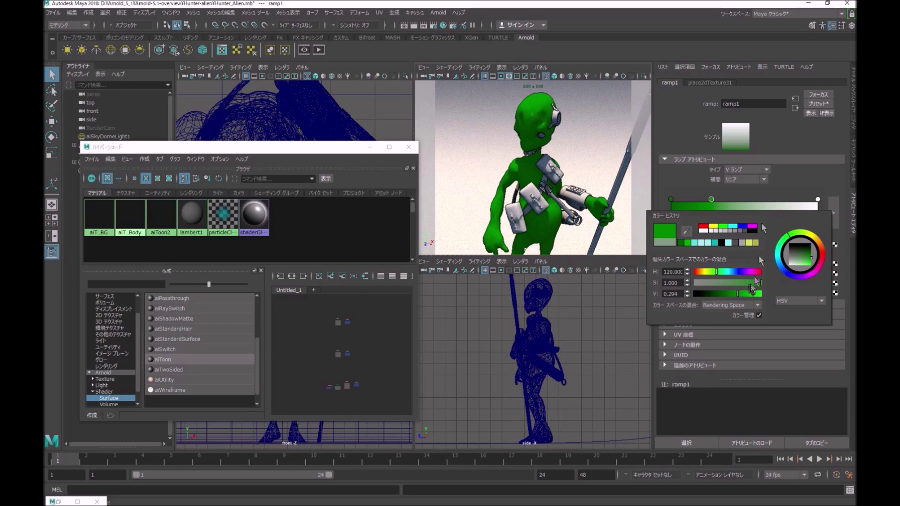
Add a ramp marker at about position 0.630 and color it bright green.
left_click(762, 207)
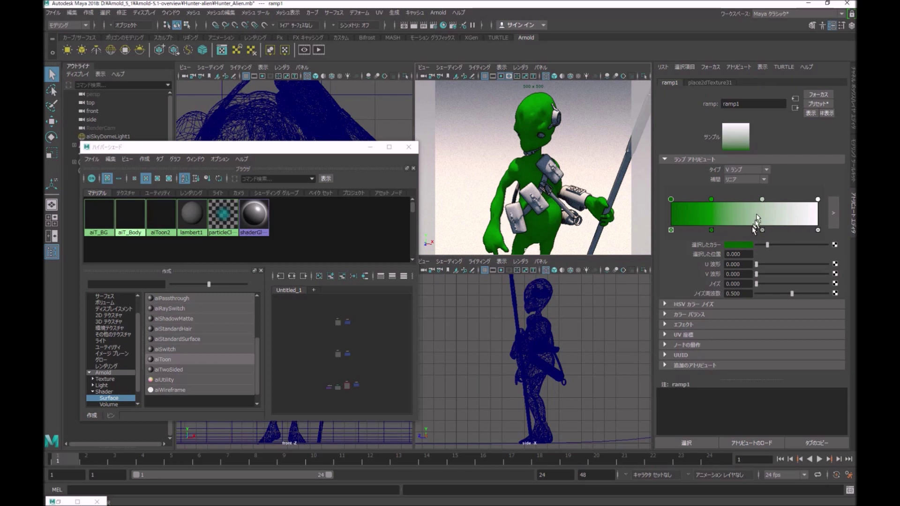
left_click(762, 199)
left_click(740, 243)
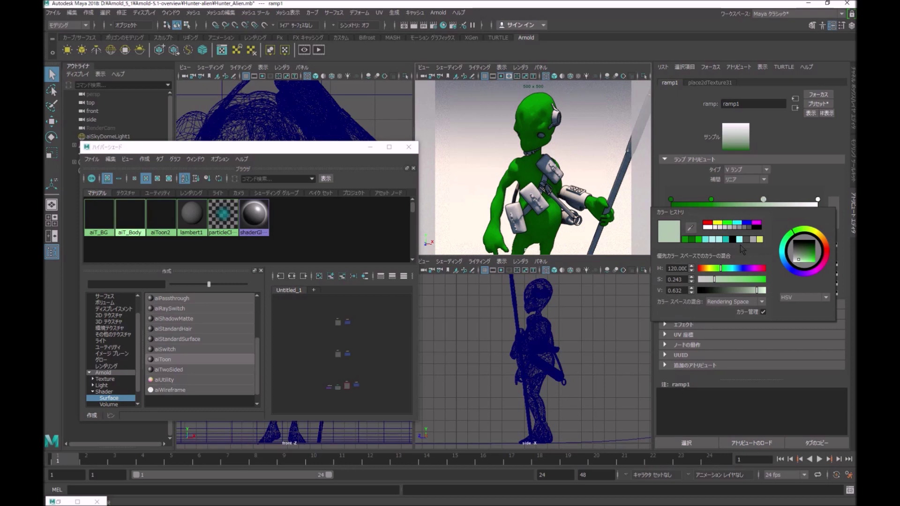
left_click(701, 239)
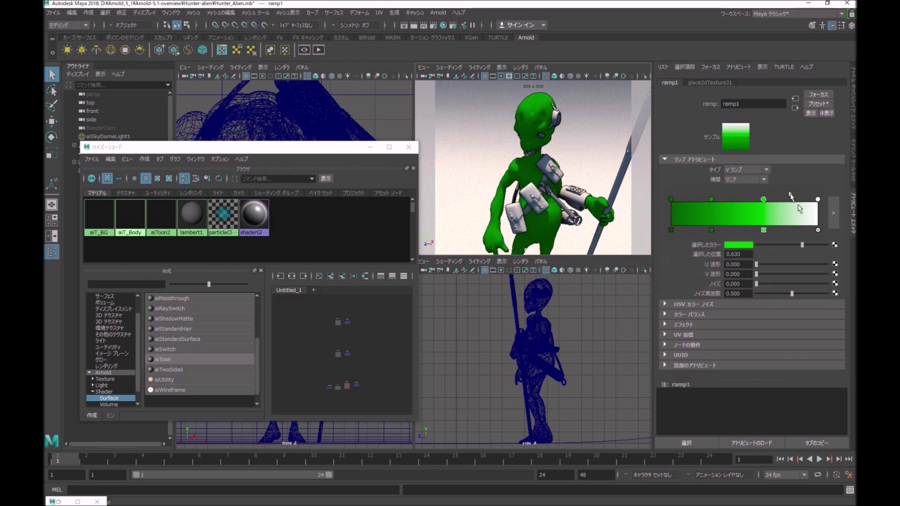
Color the ramp's end marker at position 1.000 pale green.
left_click(817, 199)
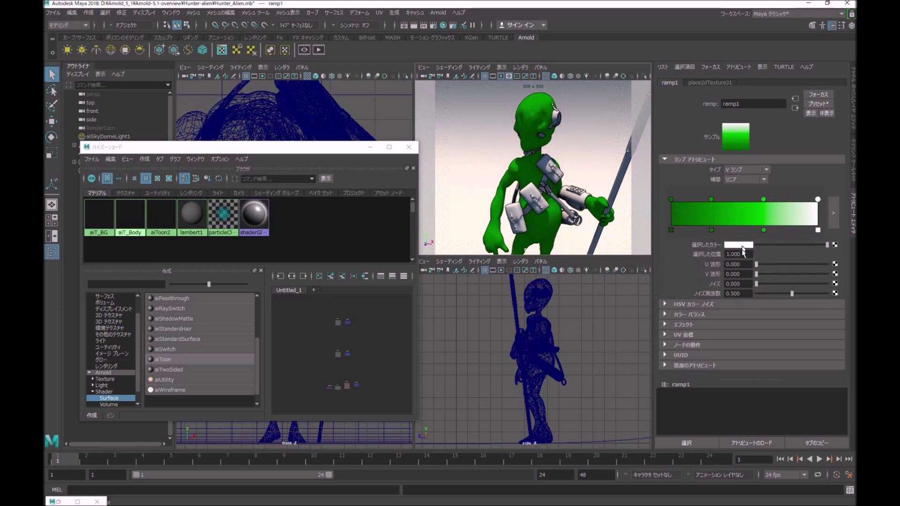
left_click(738, 244)
left_click_drag(745, 291, 737, 294)
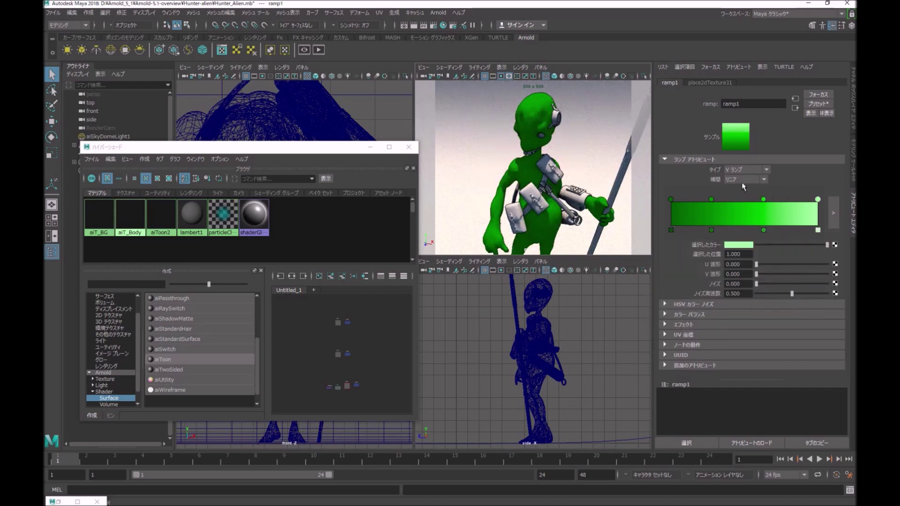
Set the ramp's interpolation to None and move its second, third and fourth markers to about 0.199, 0.549 and 0.821.
left_click(763, 182)
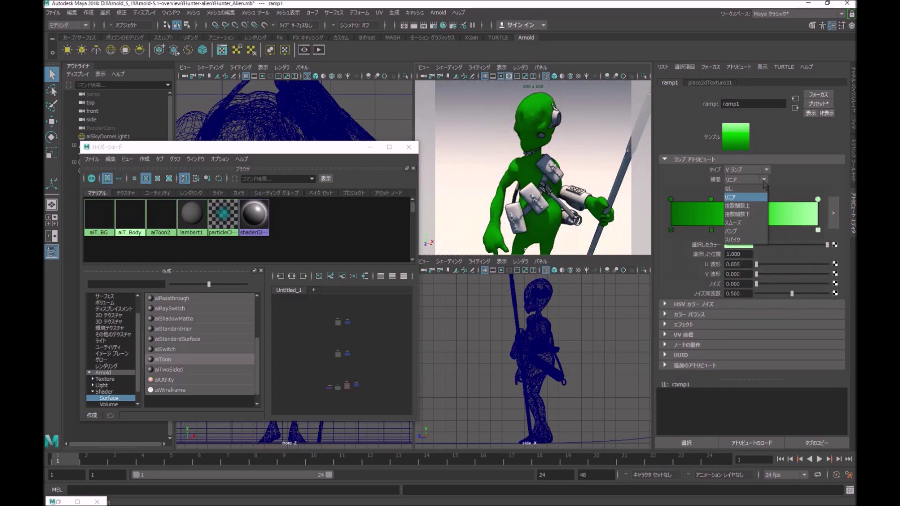
left_click(740, 186)
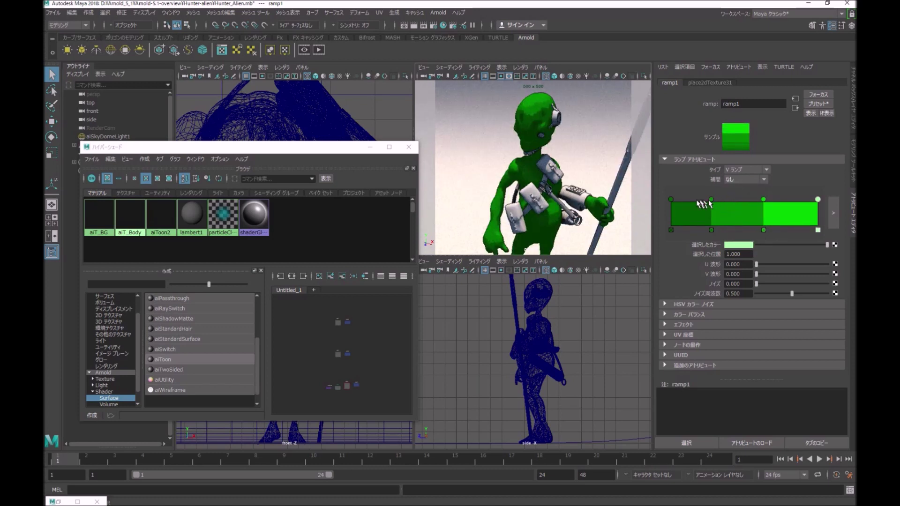
left_click_drag(712, 202, 700, 201)
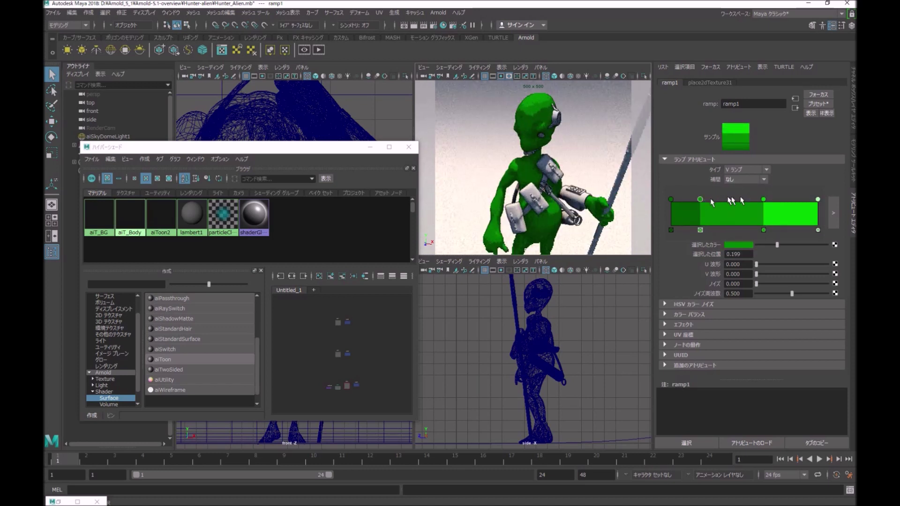
left_click_drag(762, 199, 751, 199)
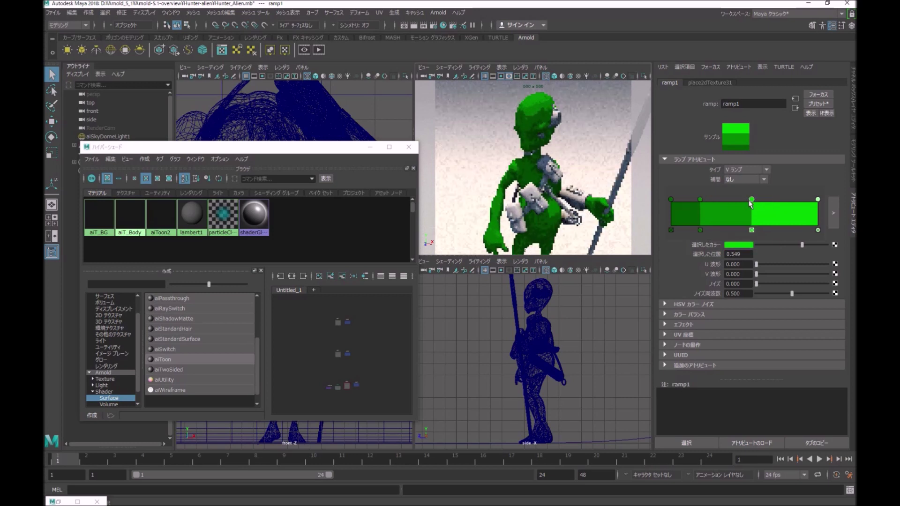
left_click(797, 206)
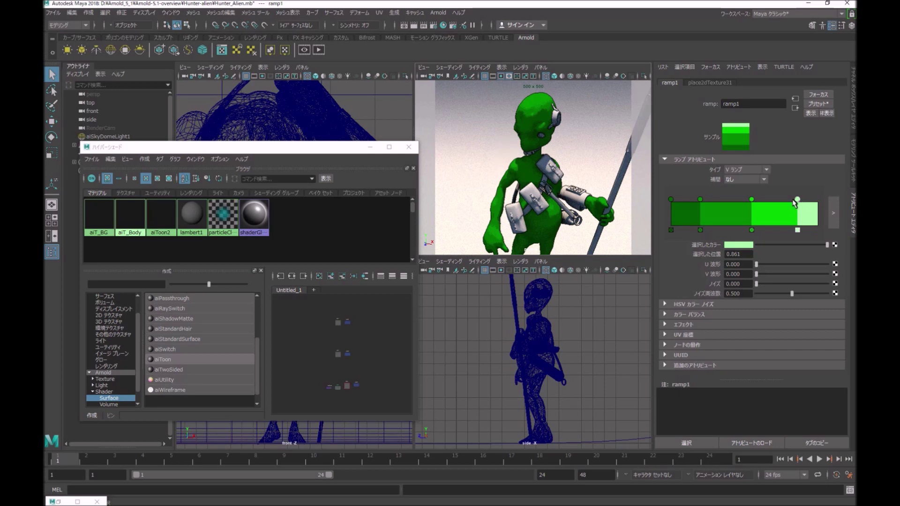
left_click_drag(792, 201, 791, 200)
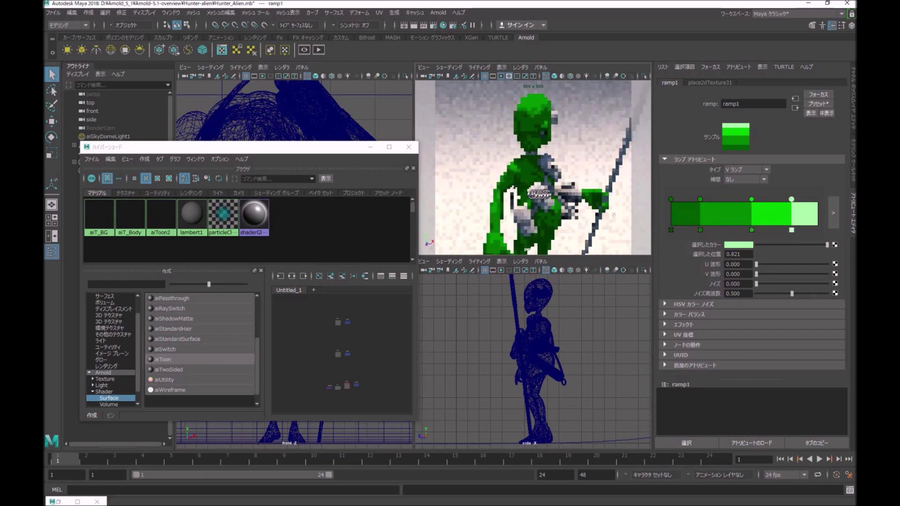
Delete aiSkyDomeLight1 from the scene and create a directional light in its place.
left_click_drag(290, 147, 298, 182)
left_click(121, 137)
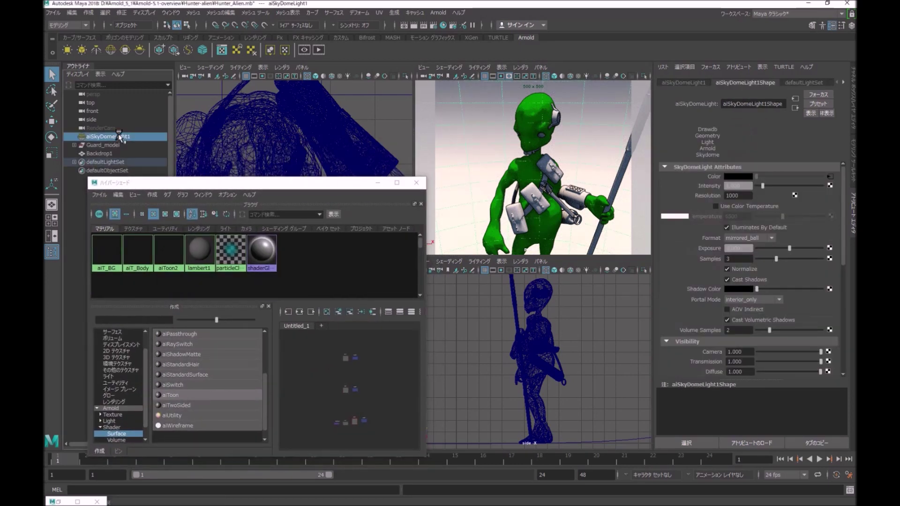
key("Delete")
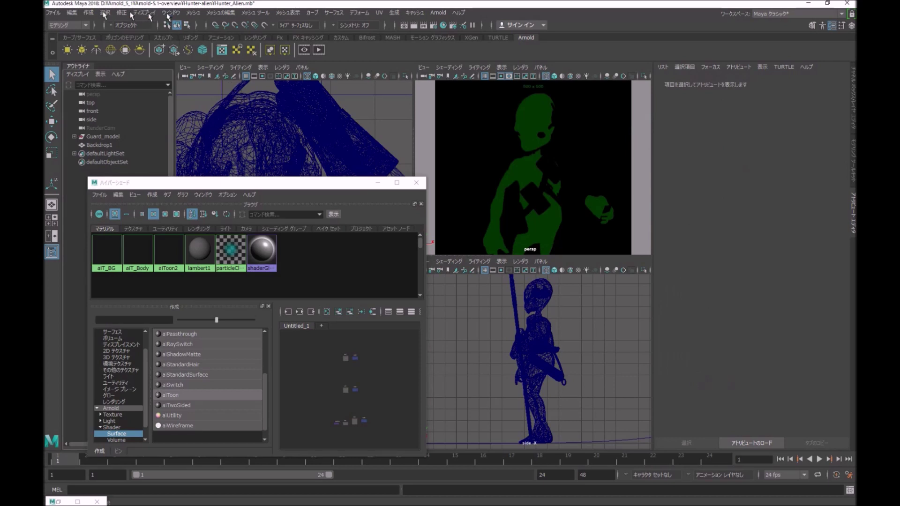
left_click(88, 12)
mouse_move(105, 52)
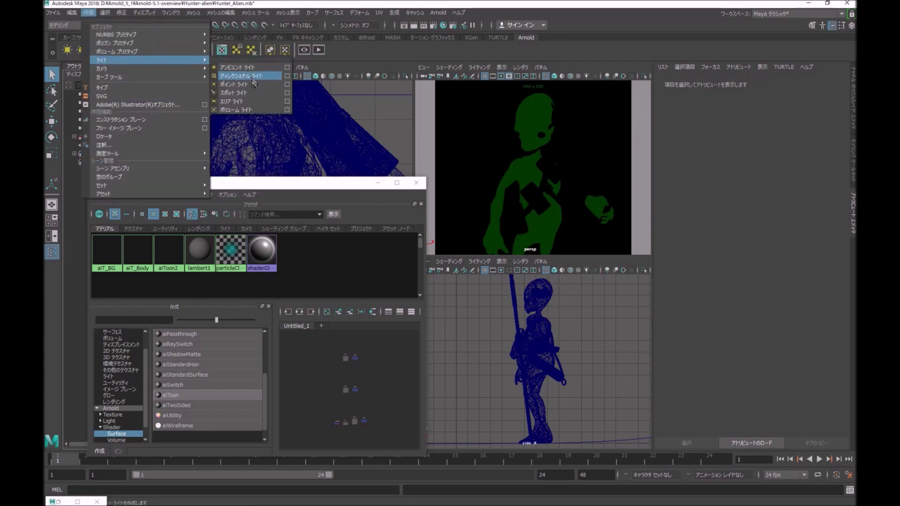
left_click(252, 78)
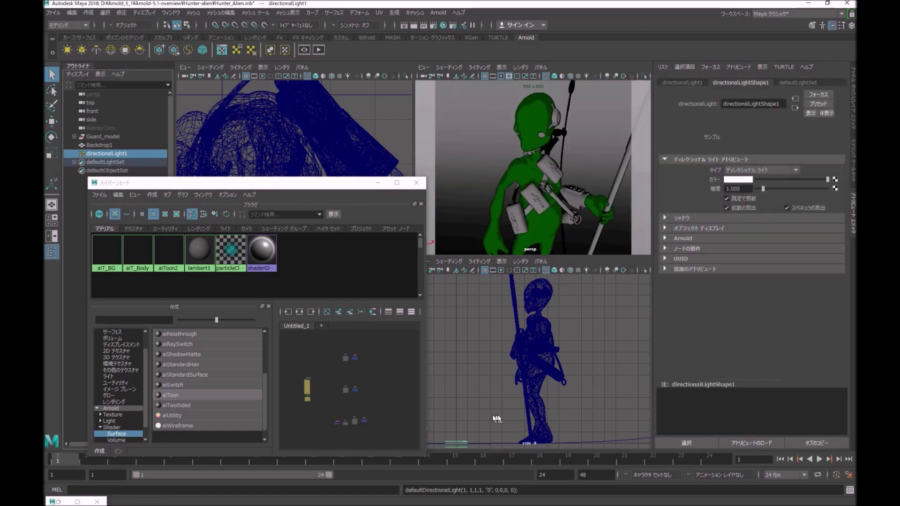
Rotate the directional light in the side and top views so it shines down onto the character at an angle, and move it upward.
key("e")
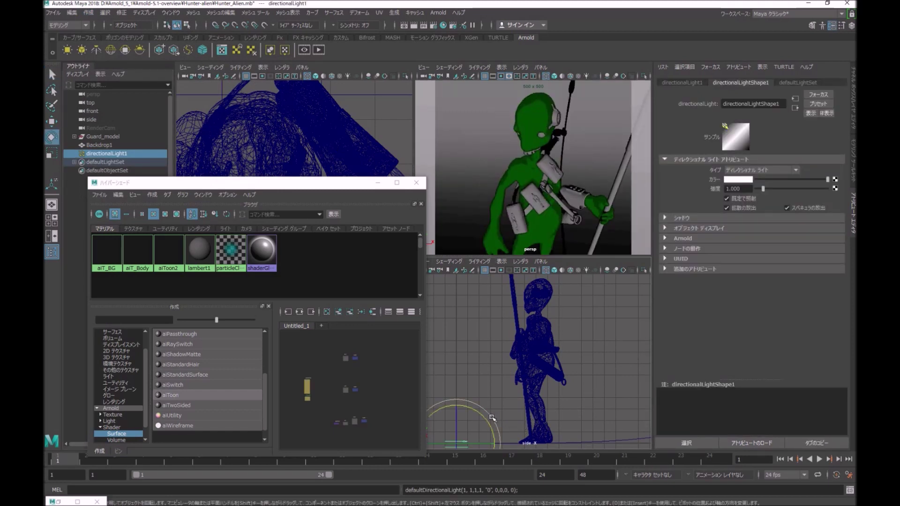
left_click_drag(484, 416, 464, 424)
key("a")
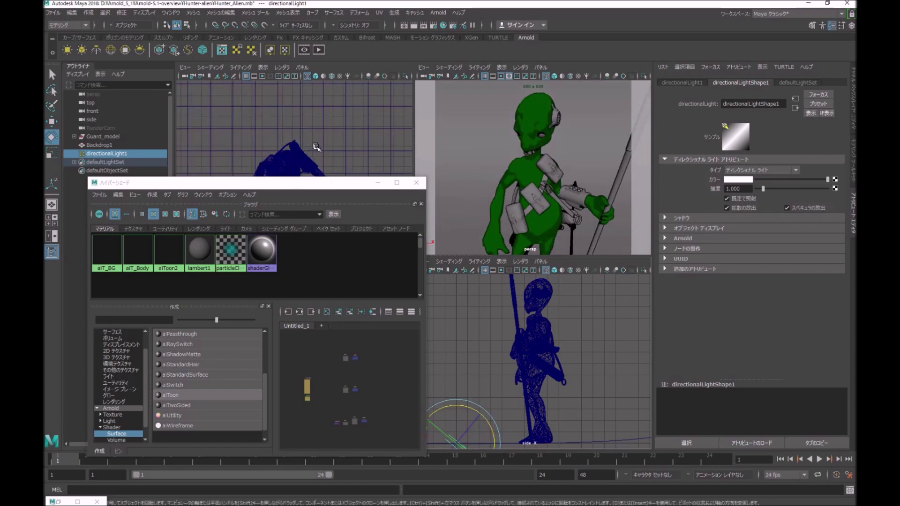
left_click_drag(290, 183, 264, 262)
middle_click_drag(261, 207, 222, 177, "alt")
left_click_drag(217, 175, 300, 159)
key("w")
left_click(456, 400)
left_click_drag(456, 400, 457, 300)
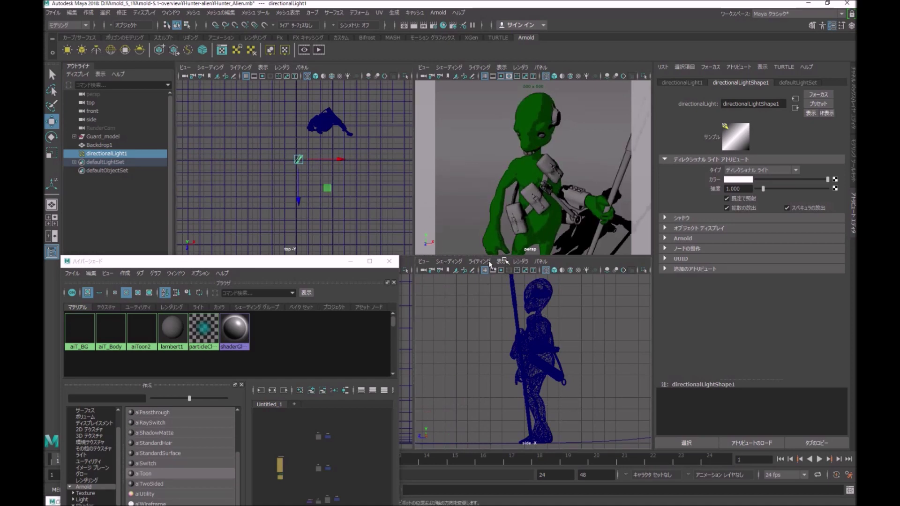
Raise the directional light's intensity to about 2.289.
left_click_drag(234, 261, 241, 114)
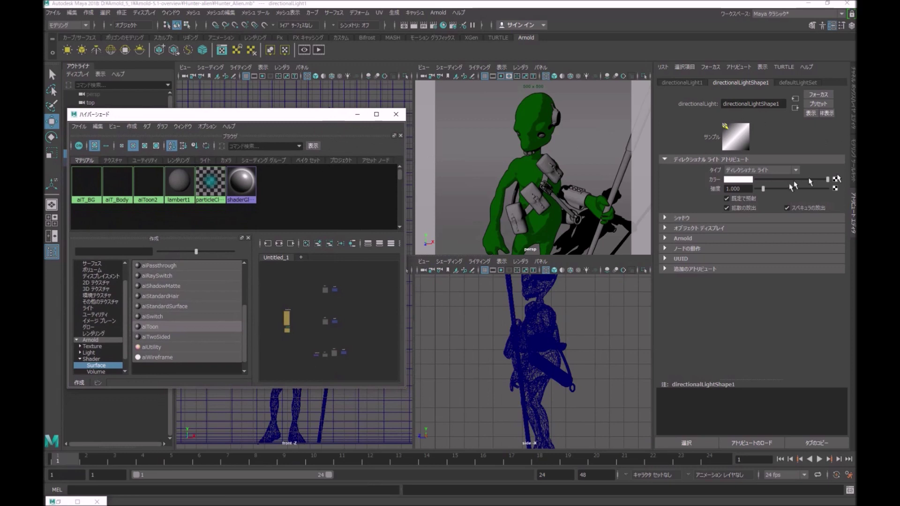
left_click_drag(763, 188, 767, 188)
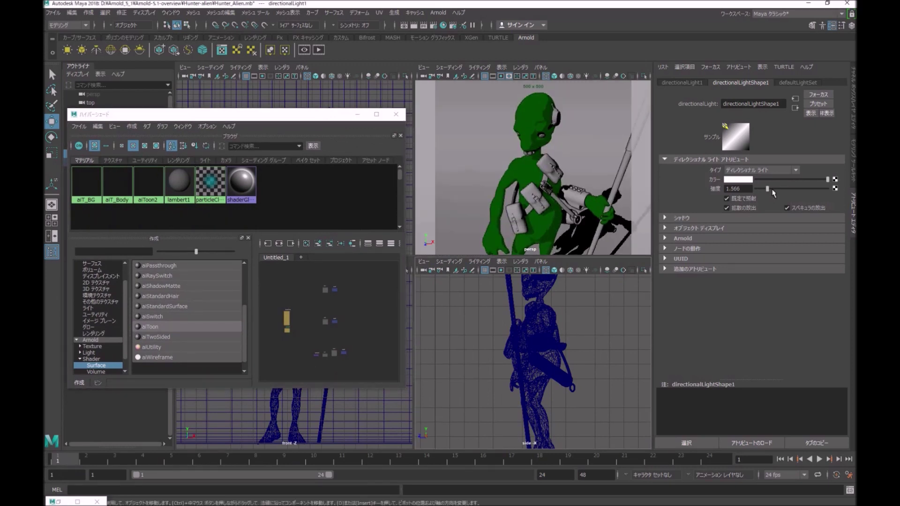
left_click(773, 189)
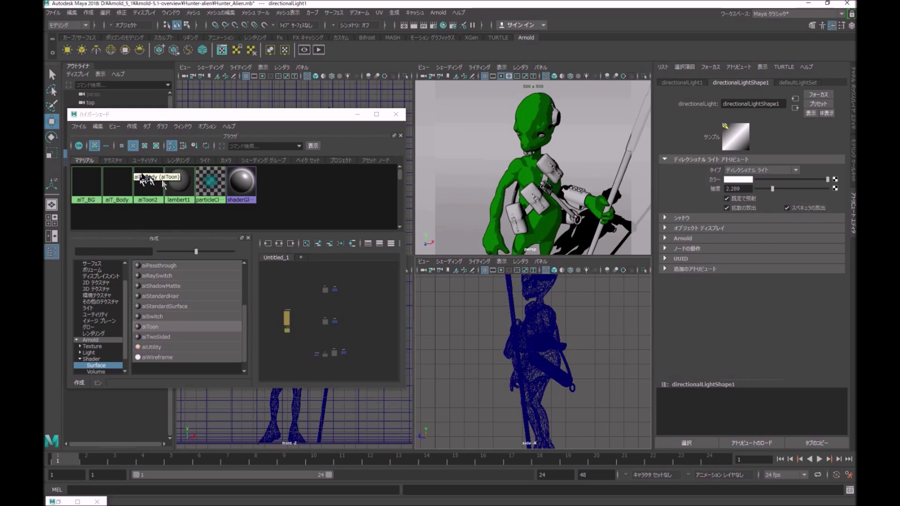
Connect a new Ramp texture to the Specular Tonemap of the aiT_Body shader.
left_click(127, 179)
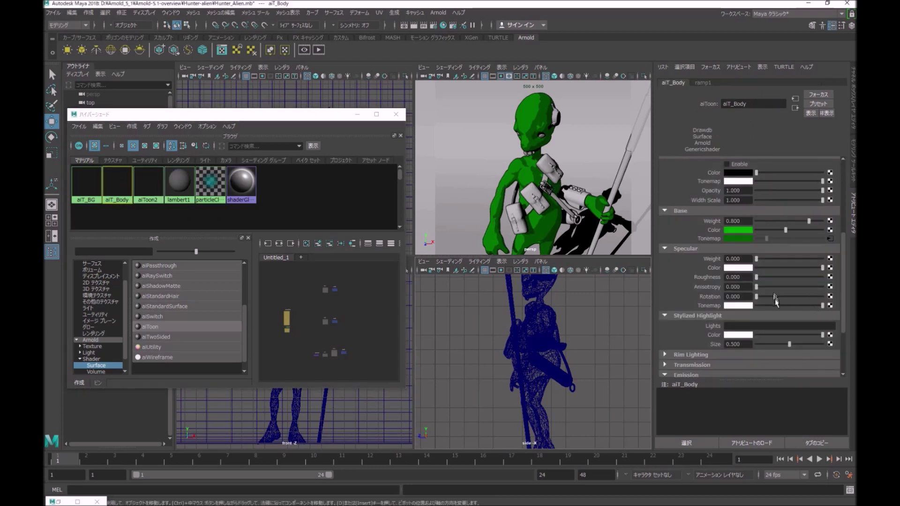
left_click(830, 305)
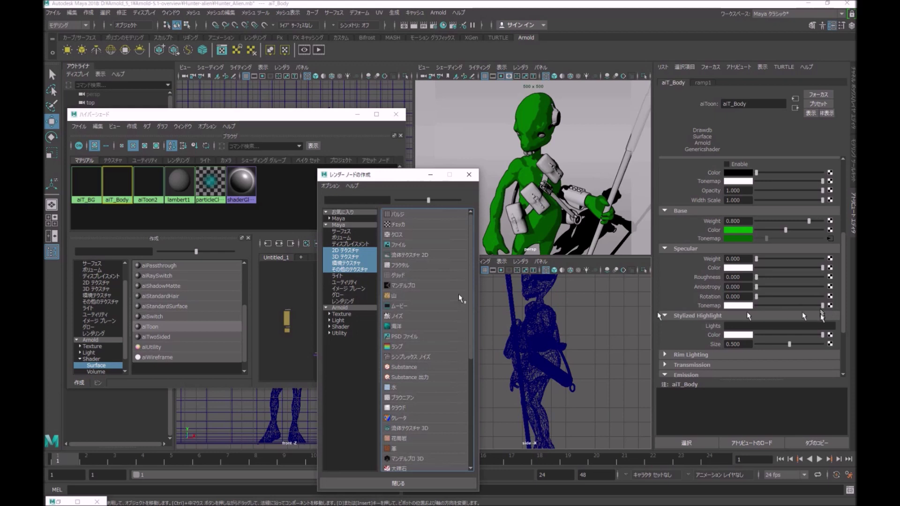
left_click(393, 346)
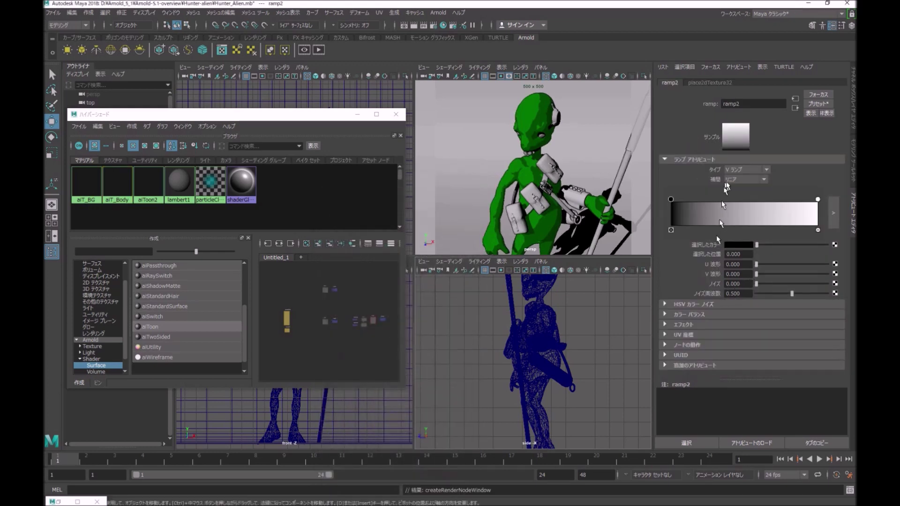
Set the specular ramp's interpolation to None and color its first marker bright green with hue 120, saturation 1.000 and value 0.645.
left_click(731, 180)
left_click(738, 190)
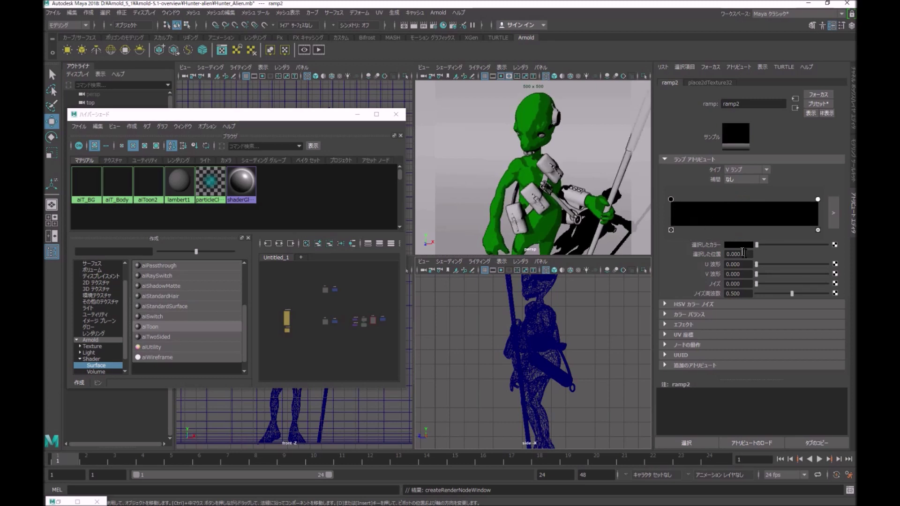
left_click(741, 249)
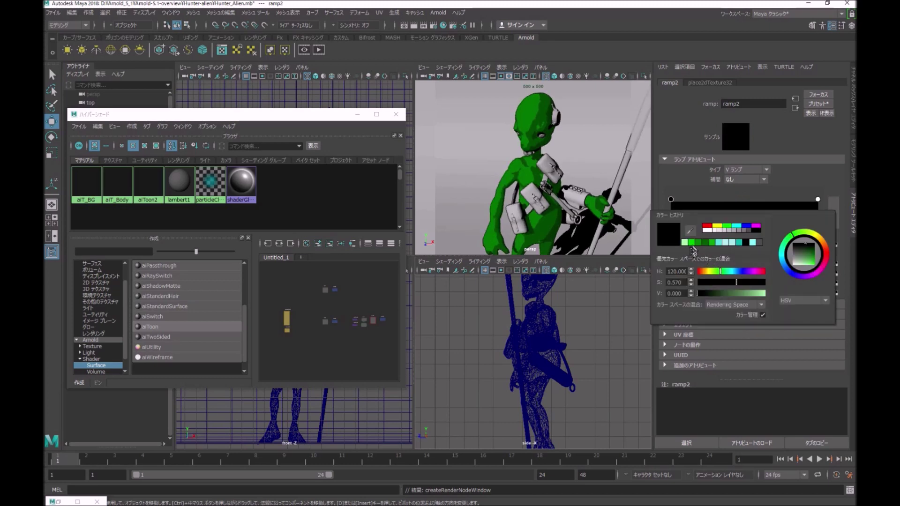
left_click(692, 242)
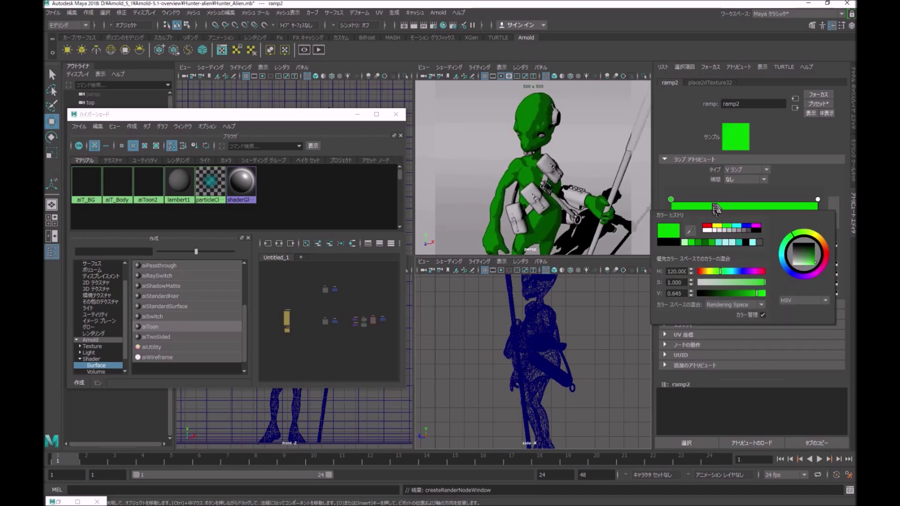
Add a marker about a third of the way along the specular ramp, colored pale green with hue 120, saturation 0.570 and value 1.000.
left_click(717, 207)
left_click(731, 245)
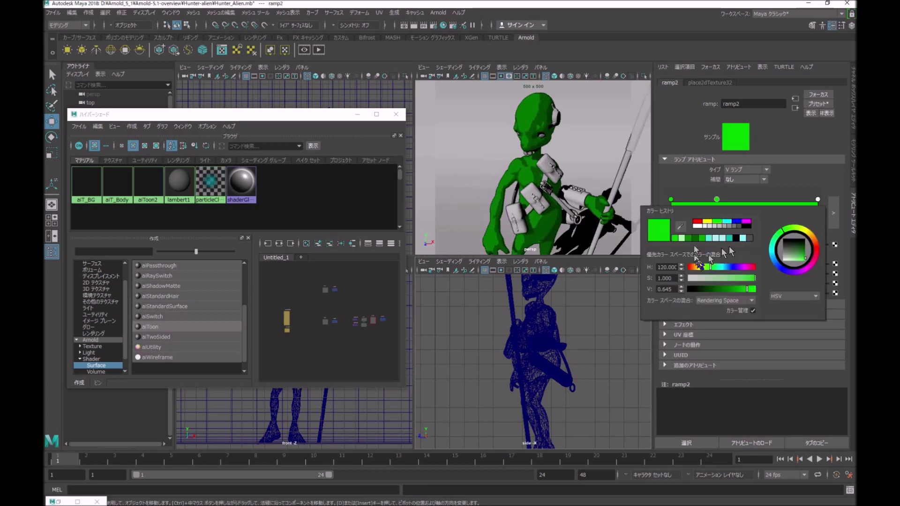
left_click(680, 239)
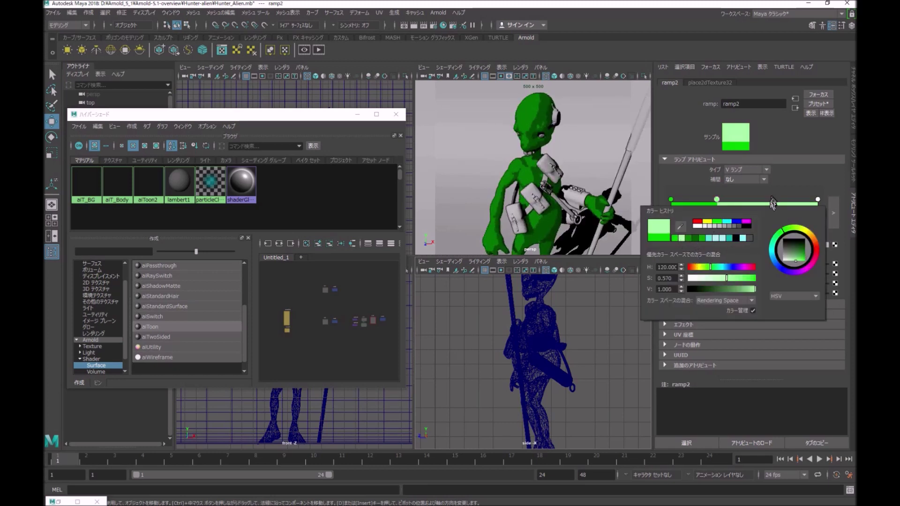
Move the specular ramp's white end marker to about position 0.639.
left_click(814, 200)
left_click_drag(817, 199, 778, 200)
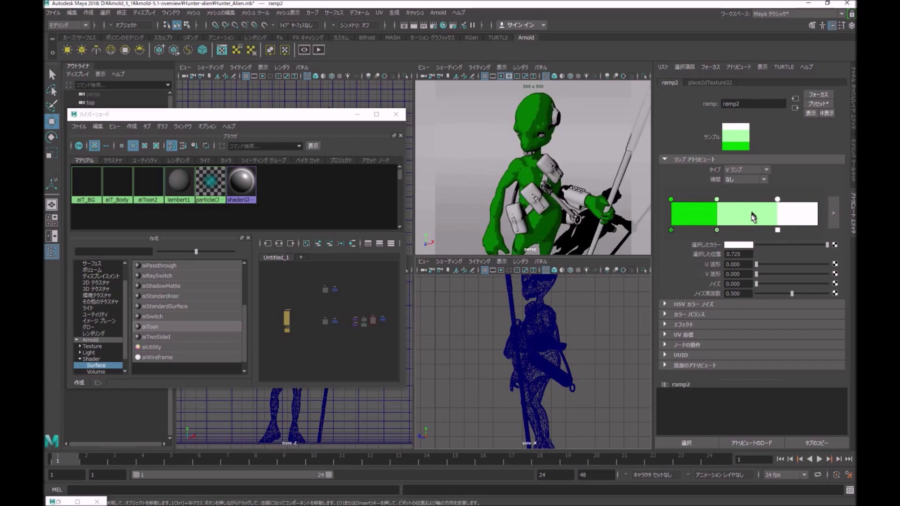
left_click_drag(778, 200, 765, 200)
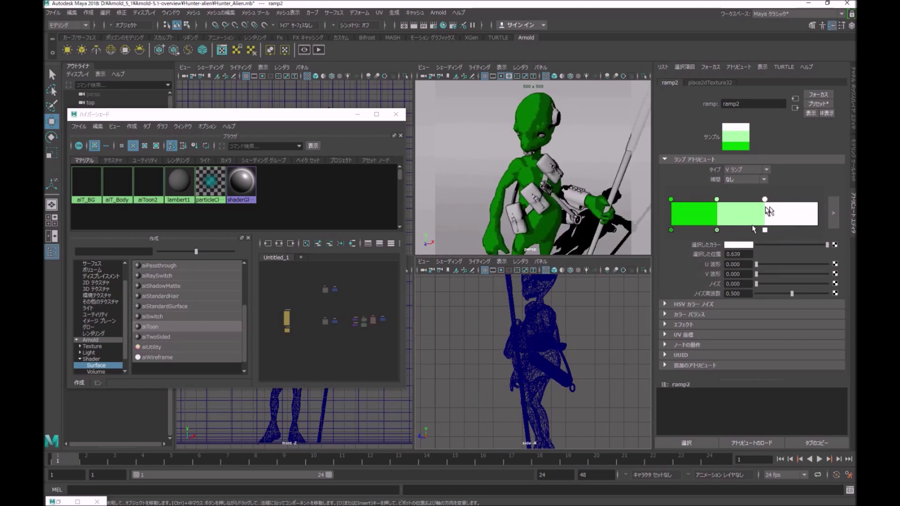
left_click(571, 253)
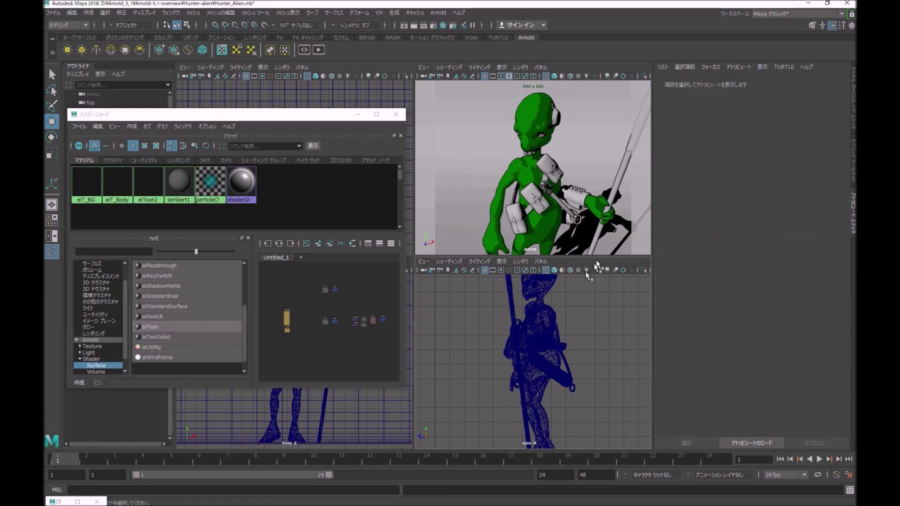
Set the Emission weight of the aiT_Body shader to about 0.052.
left_click(124, 189)
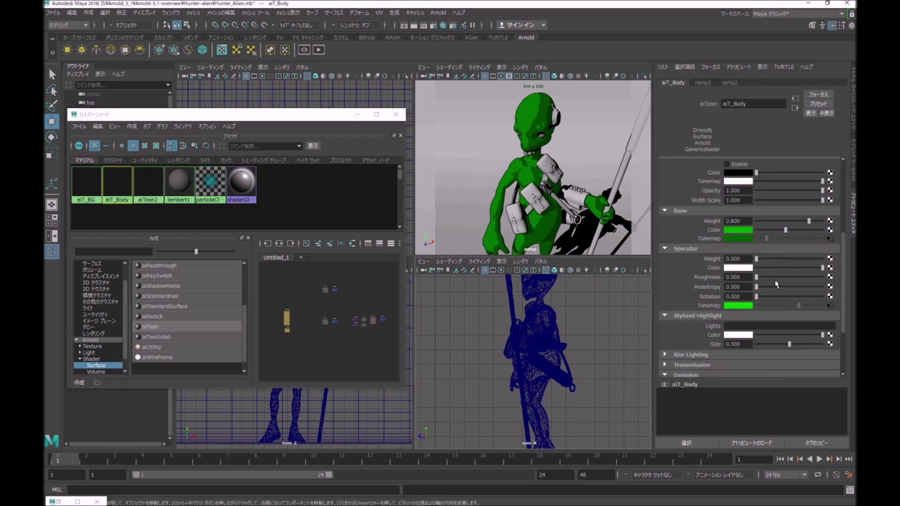
scroll(775, 283, "down", 3)
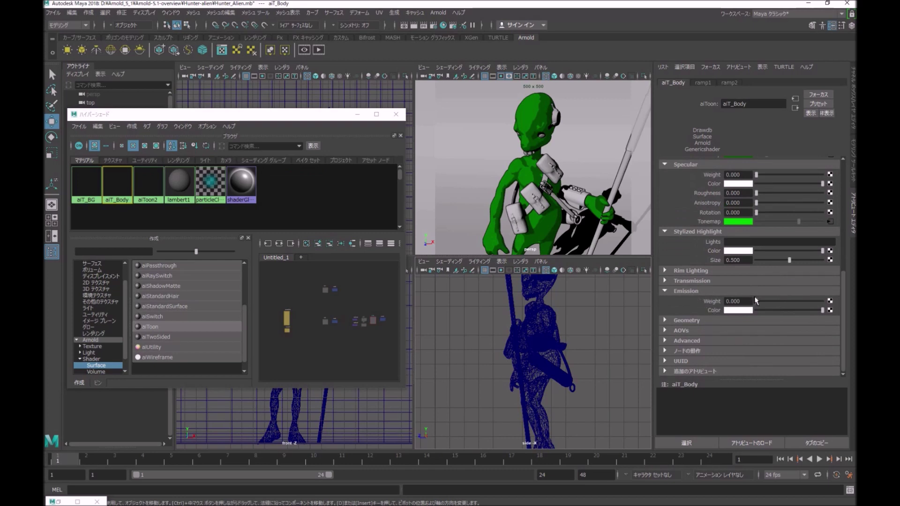
left_click_drag(757, 304, 759, 306)
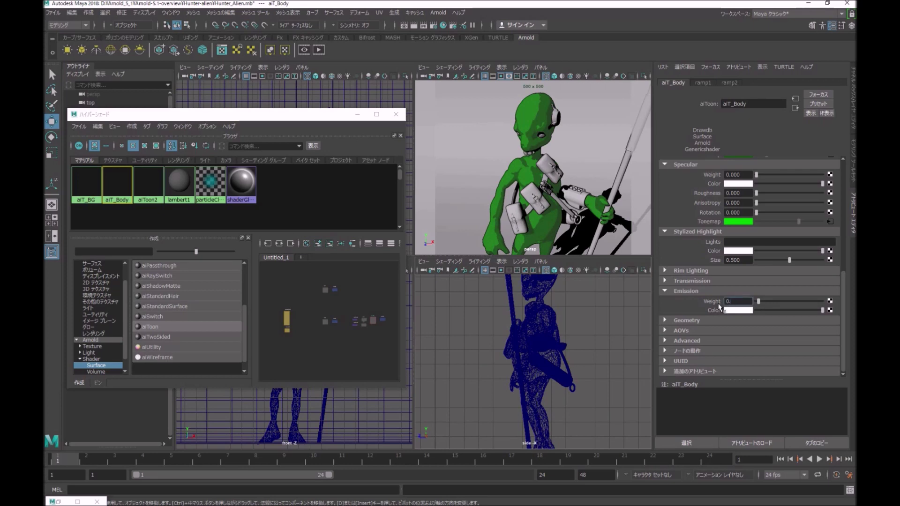
key("Return")
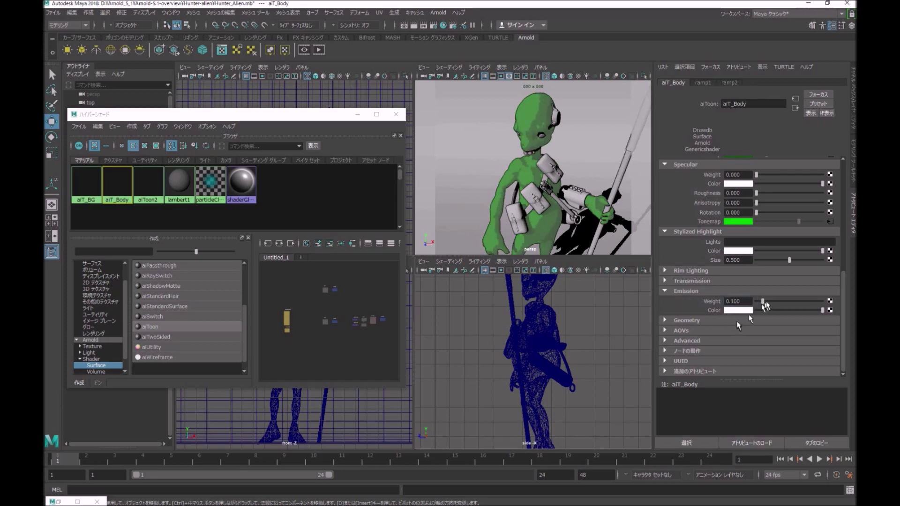
left_click_drag(763, 300, 759, 301)
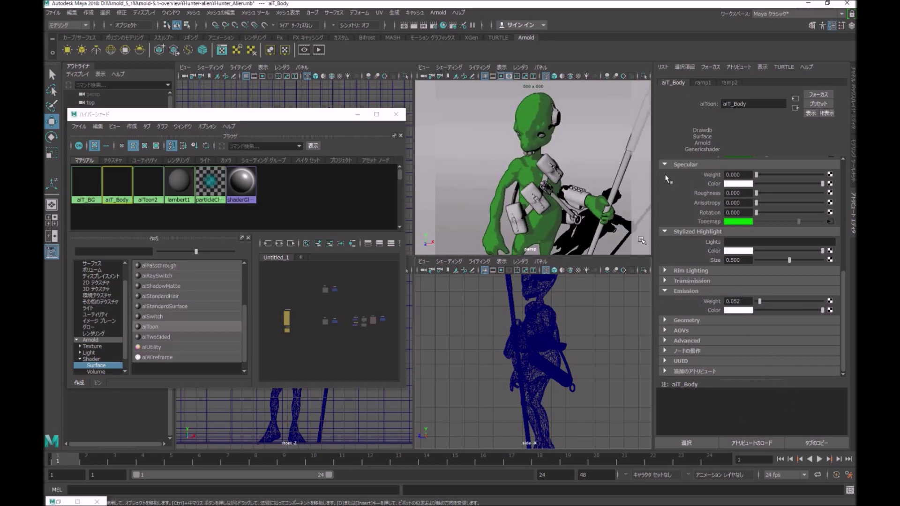
scroll(740, 188, "up", 3)
scroll(754, 201, "up", 3)
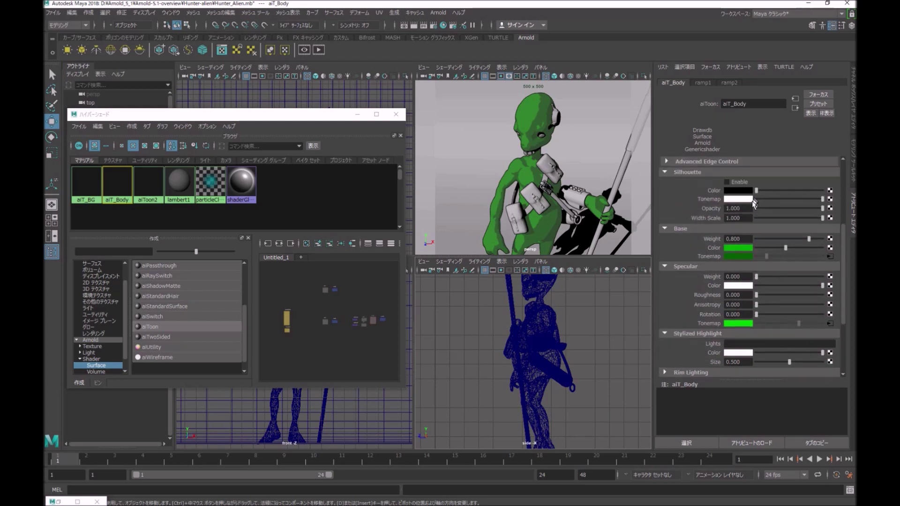
Color the aiT_Body silhouette dark green with hue 120 and value about 0.172, slightly below full saturation.
left_click(742, 192)
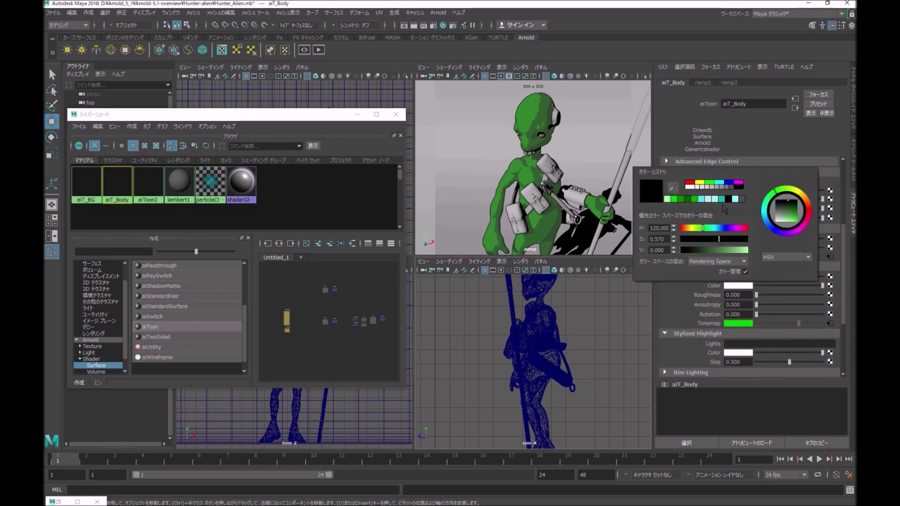
left_click(685, 200)
mouse_move(719, 250)
left_mouse_down()
mouse_move(701, 250)
mouse_move(713, 249)
left_mouse_up()
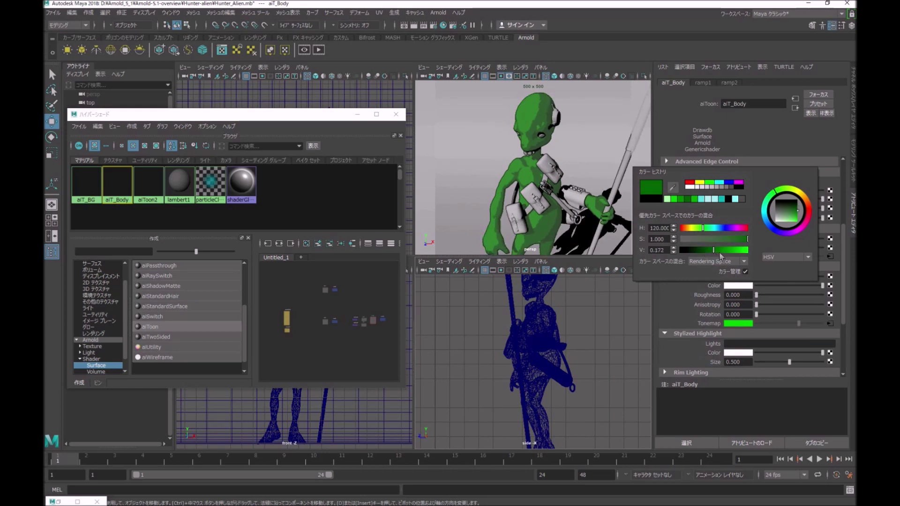
left_click_drag(747, 239, 741, 239)
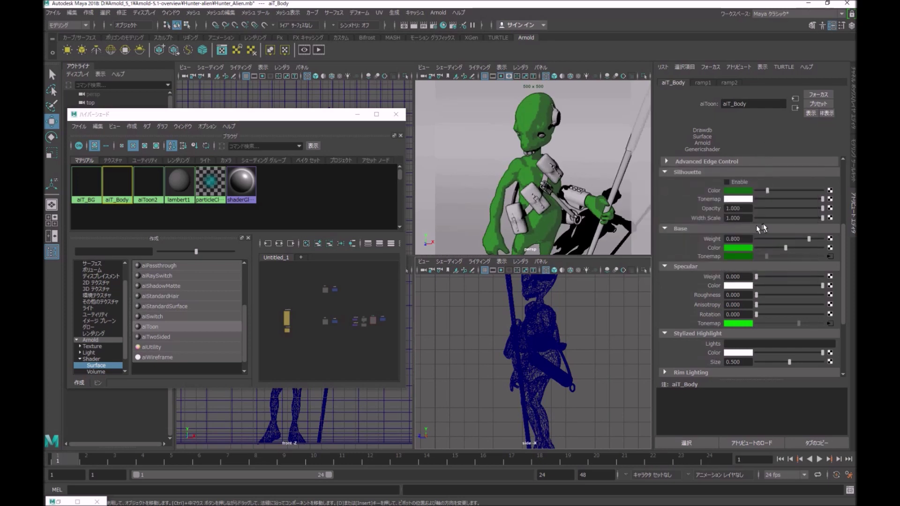
Lower the edge detection Angle Threshold of the aiT_Body shader to about 118.356.
scroll(745, 229, "up", 1)
scroll(750, 220, "up", 3)
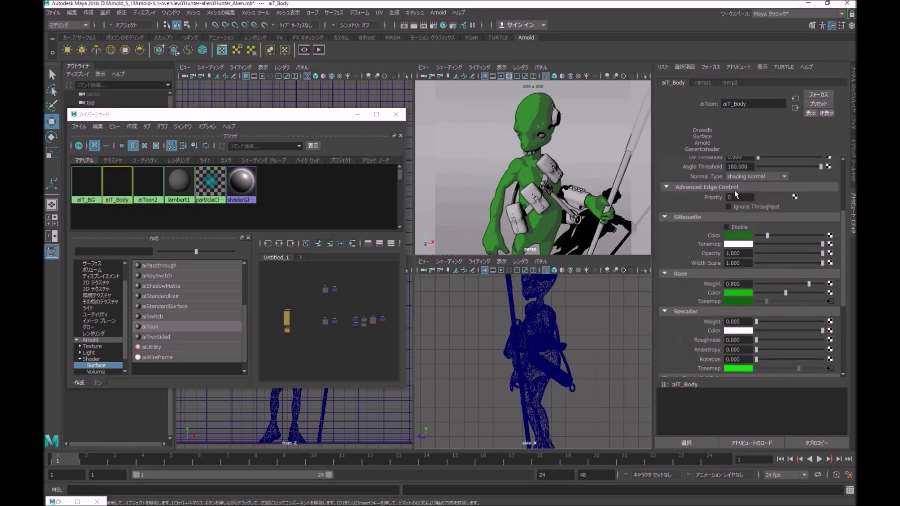
scroll(772, 229, "up", 1)
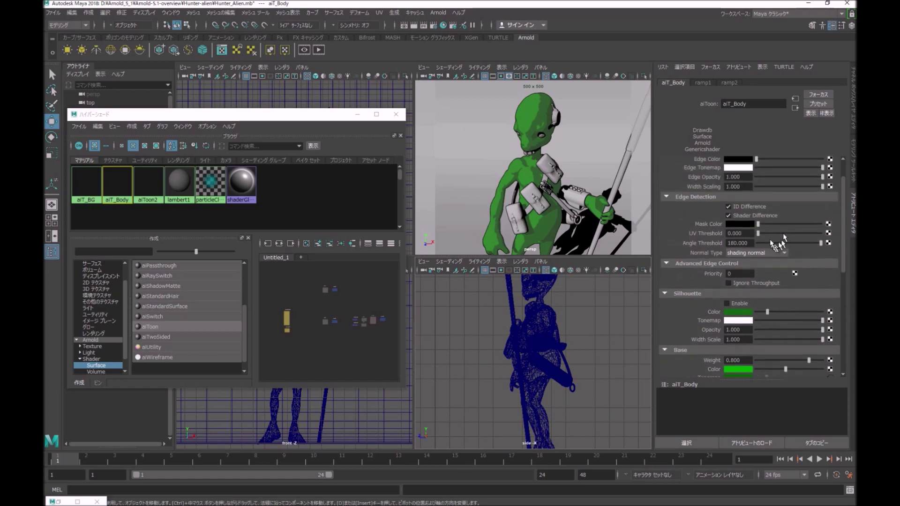
left_click_drag(820, 243, 798, 247)
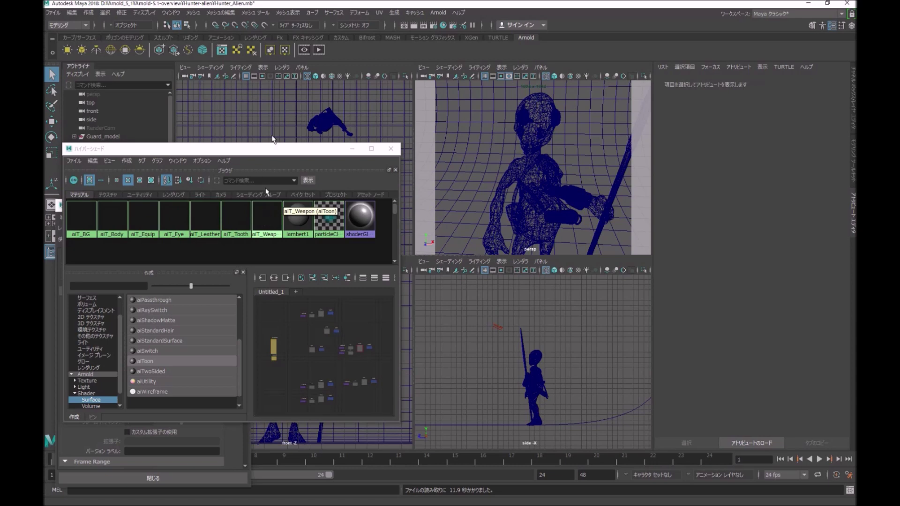
Render the scene in the Arnold RenderView through the perspShape camera, framing the alien's upper body and spear.
left_click(319, 50)
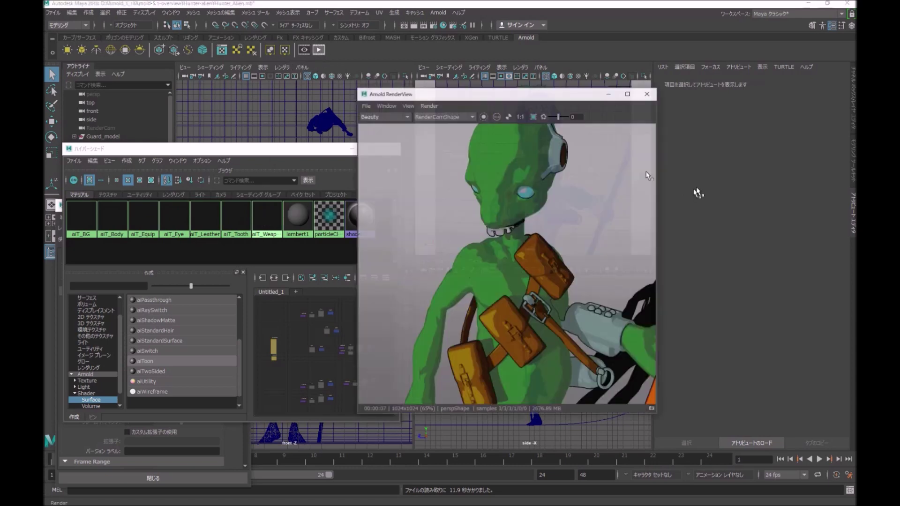
left_click(450, 116)
left_click(439, 124)
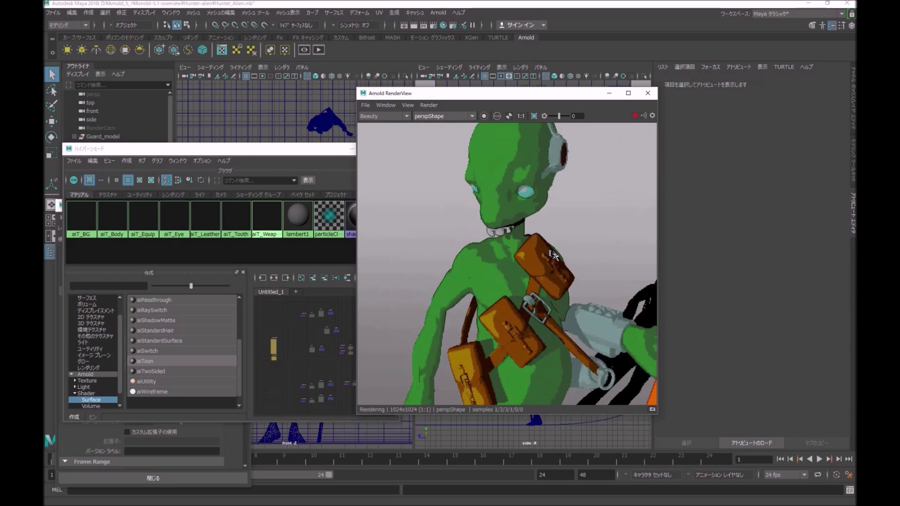
mouse_move(504, 293)
left_mouse_down("alt")
mouse_move(443, 289)
mouse_move(493, 301)
left_mouse_up("alt")
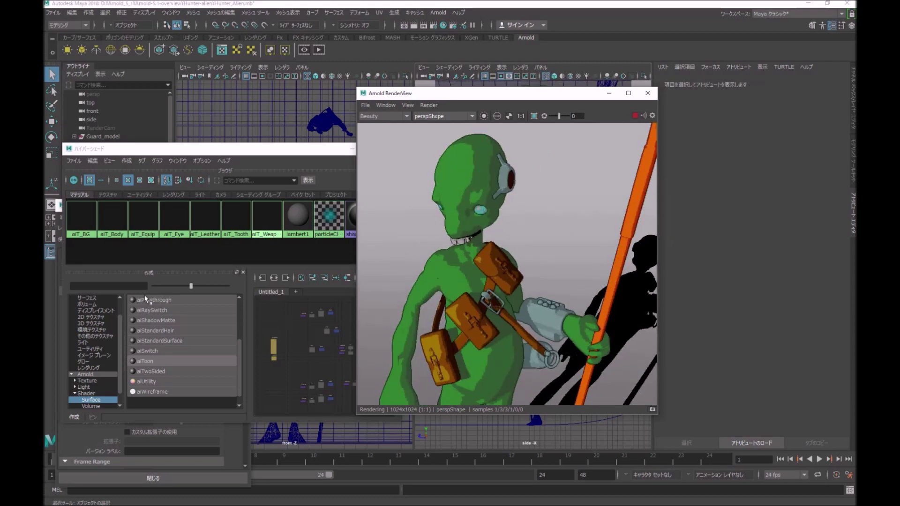
Set the aiT_Body silhouette's opacity to about 0.766 and width scale to about 0.682, and slightly brighten its green color.
left_click(108, 222)
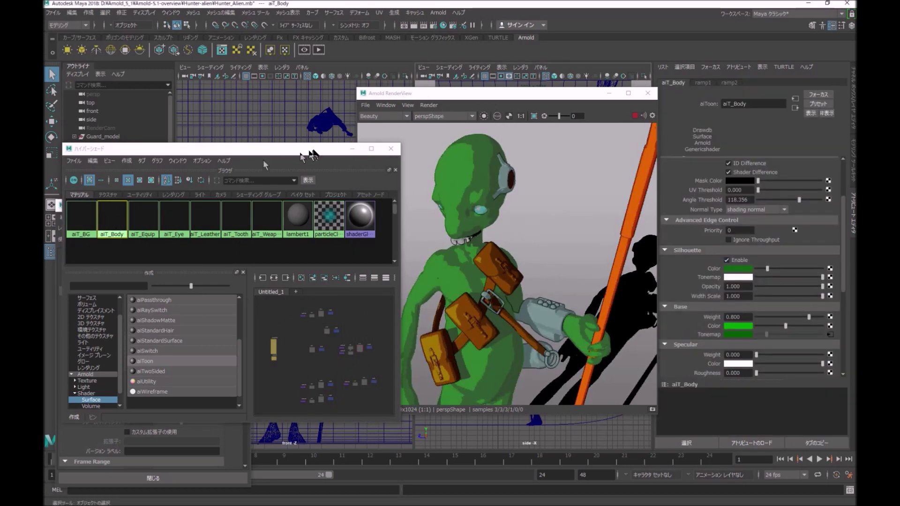
left_click_drag(281, 149, 283, 185)
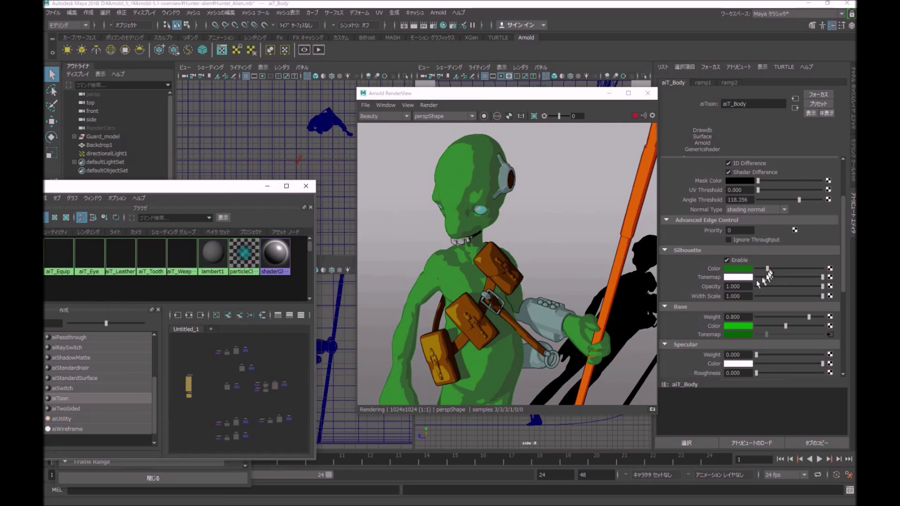
left_click(806, 287)
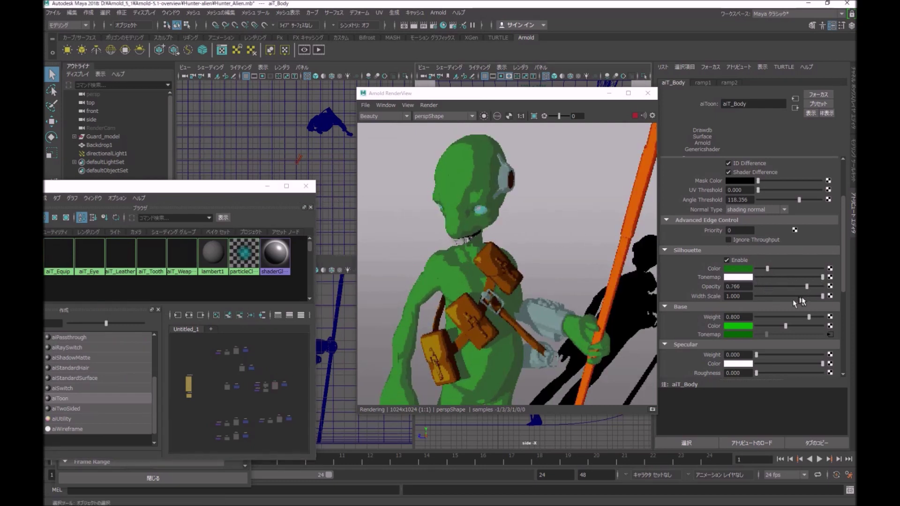
left_click(806, 296)
left_click_drag(806, 298, 801, 296)
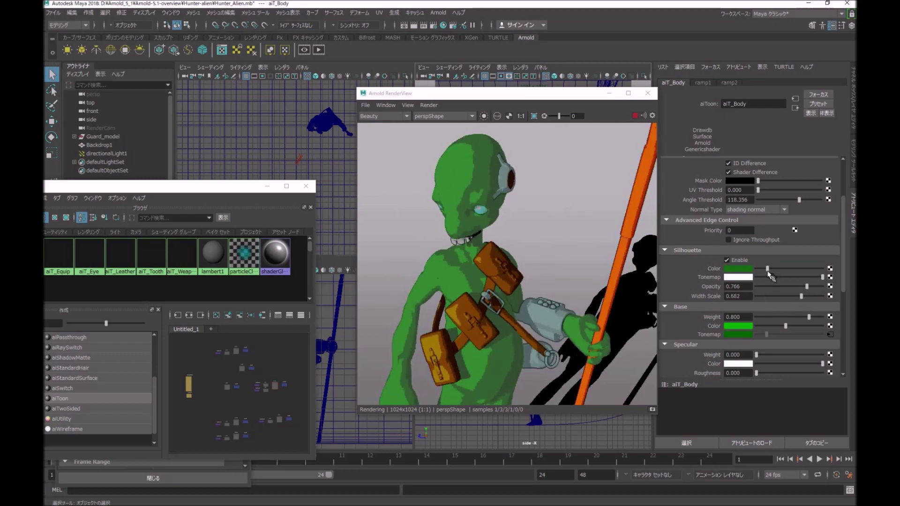
left_click_drag(768, 269, 770, 269)
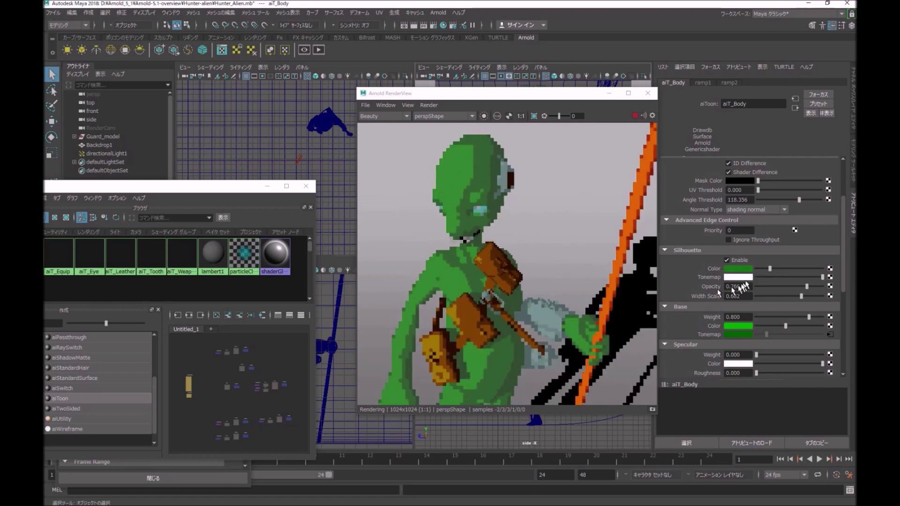
left_click_drag(512, 295, 529, 282, "alt")
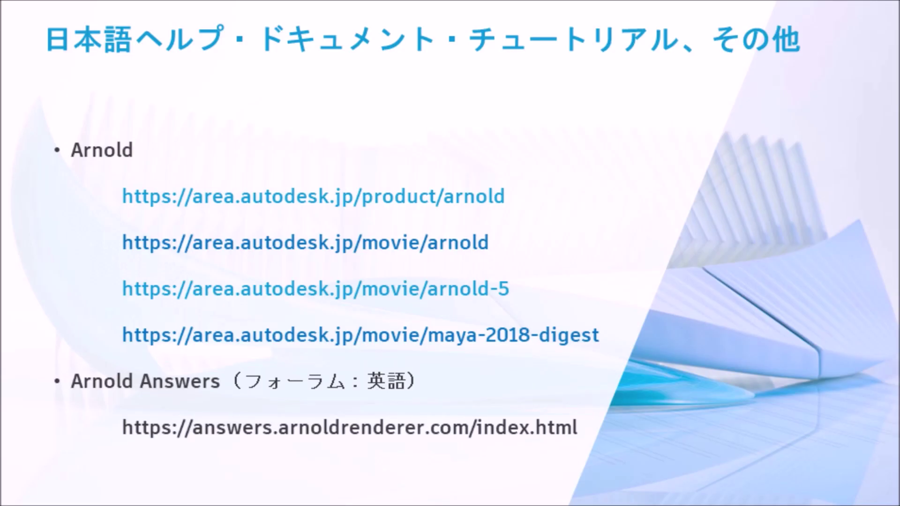
key("Right")
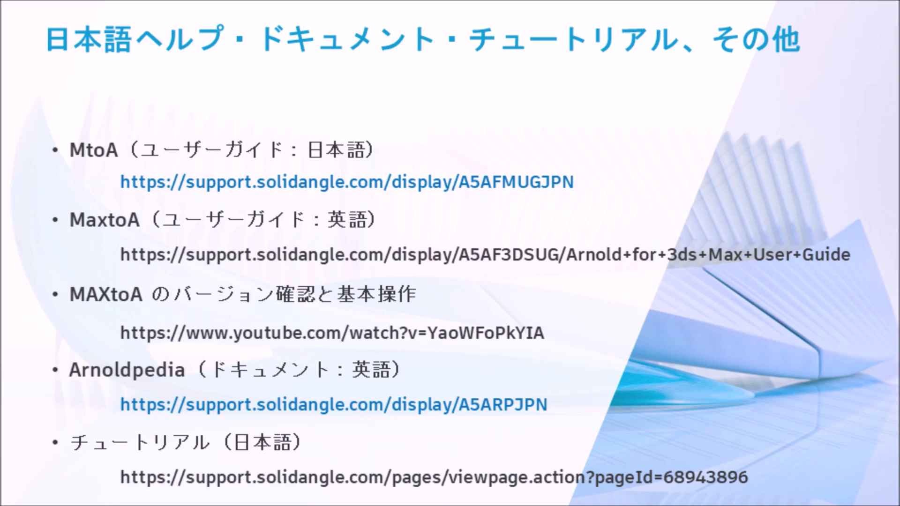
key("Right")
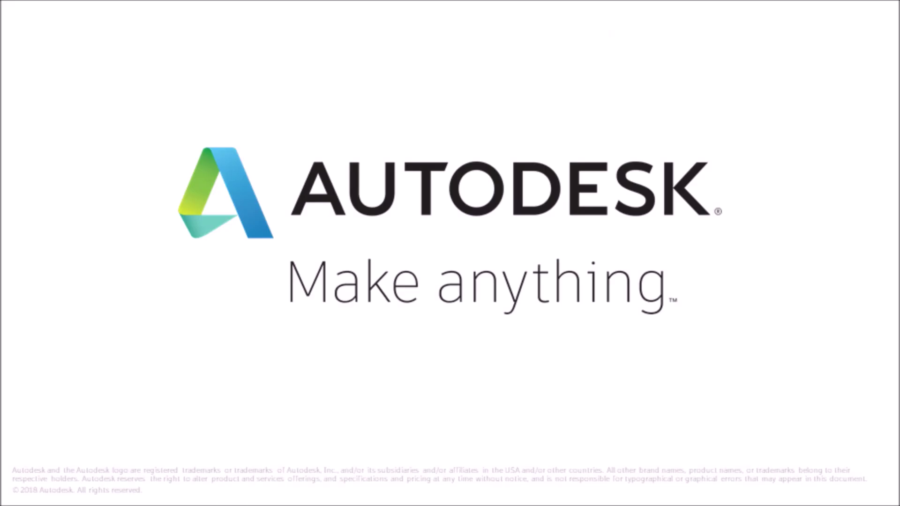
key("Left")
key("Left")
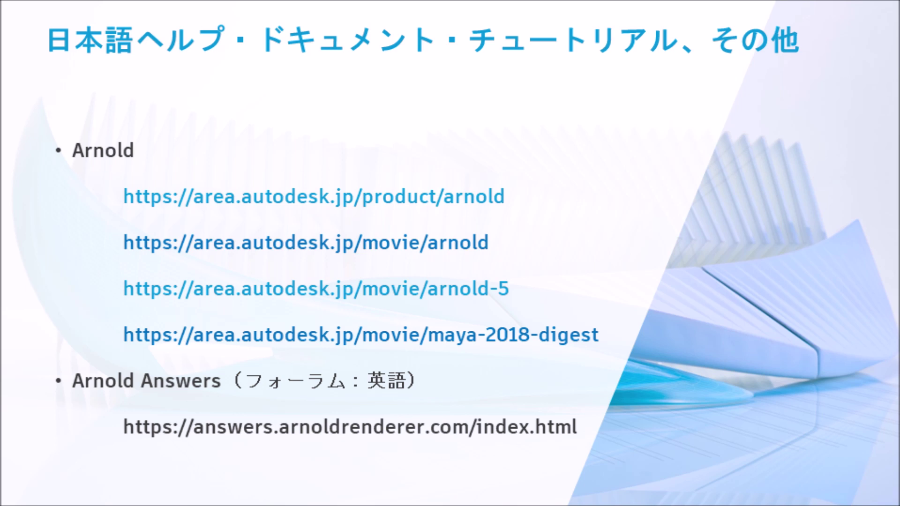
key("Right")
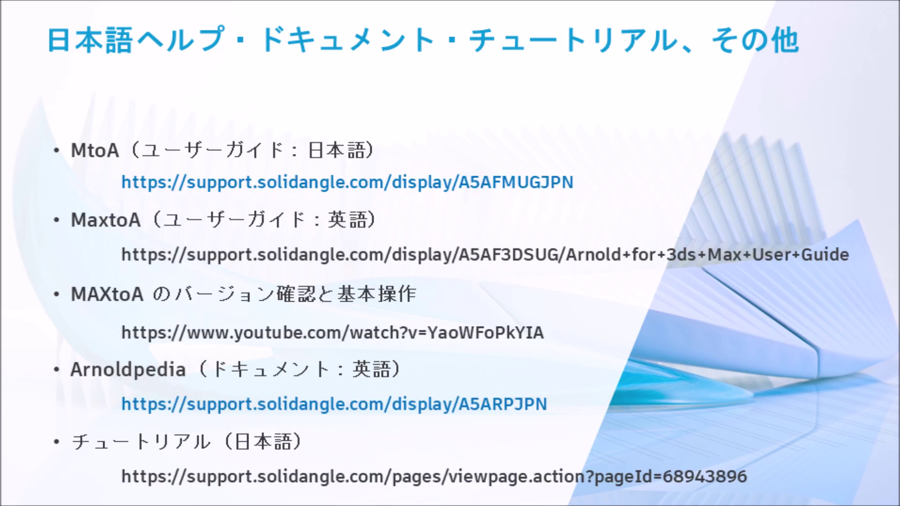
key("Right")
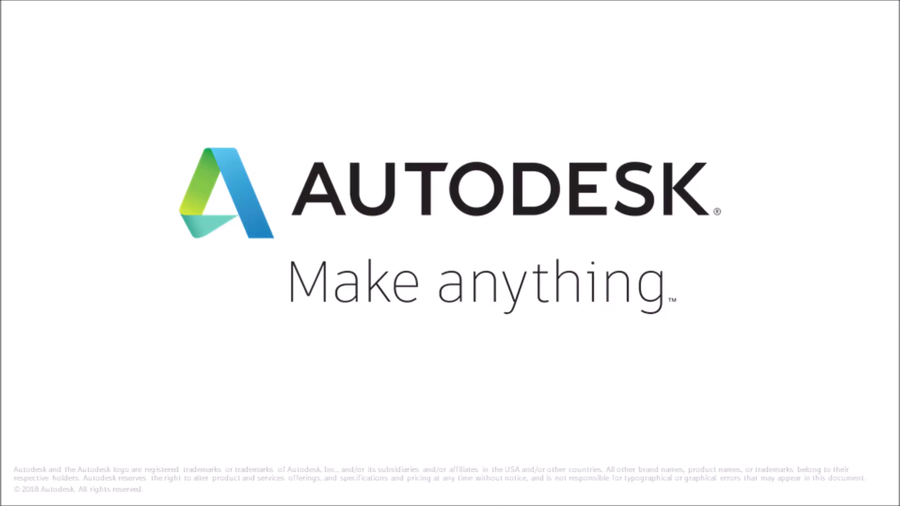